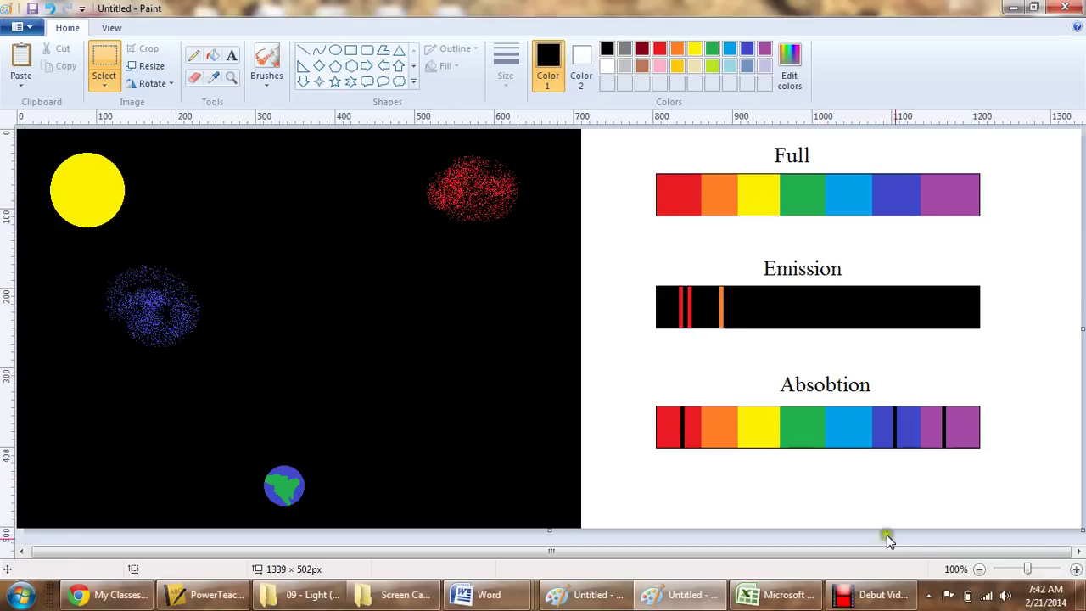
Start recording, select the Full label and rainbow bar, and dismiss the colour-scheme warning.
mouse_move(887, 596)
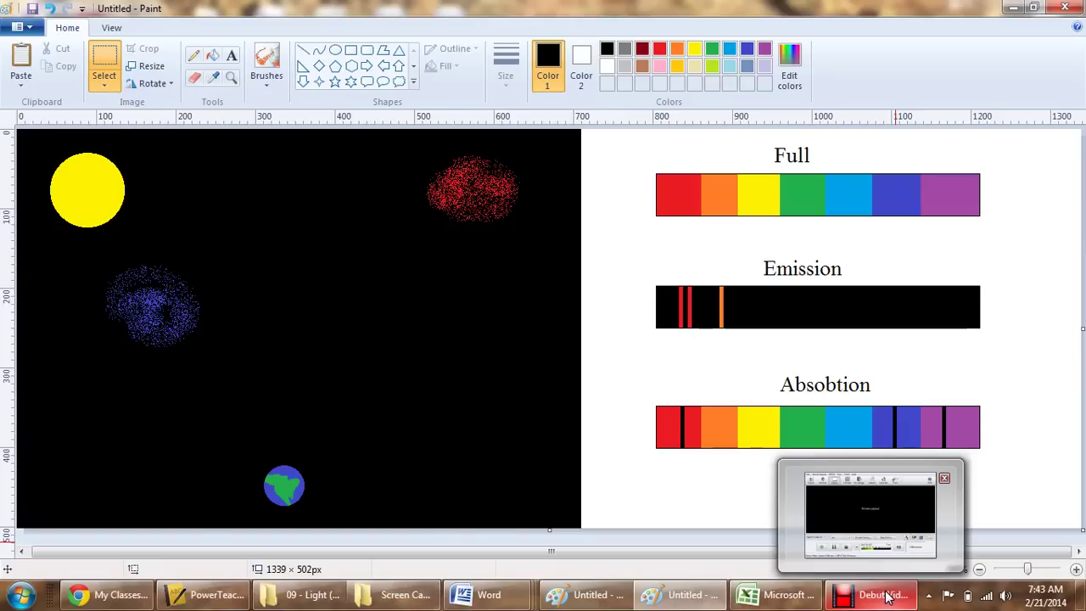
left_click(886, 596)
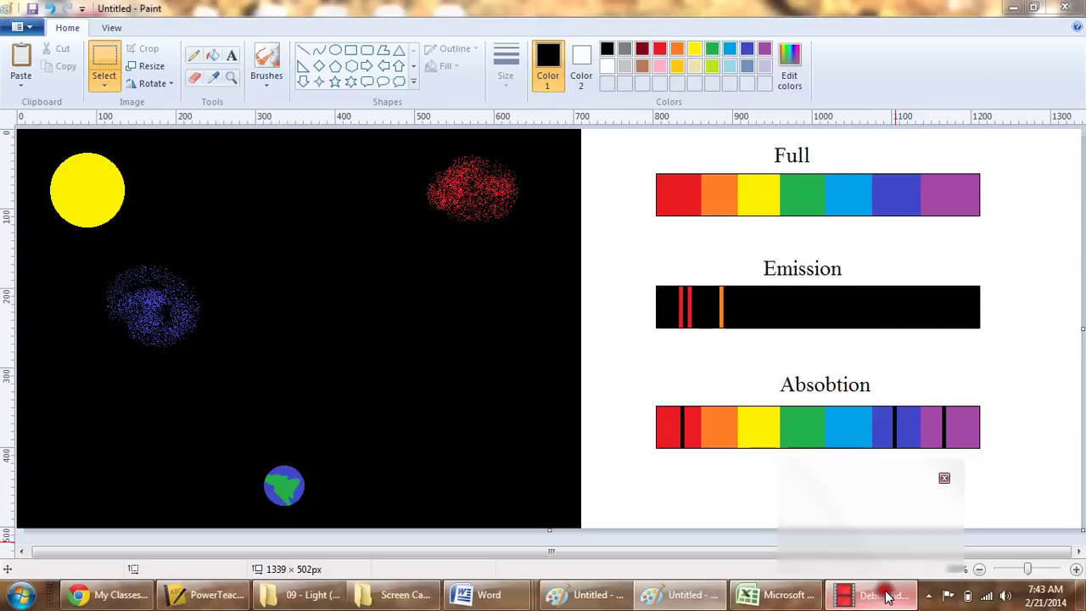
left_click(330, 451)
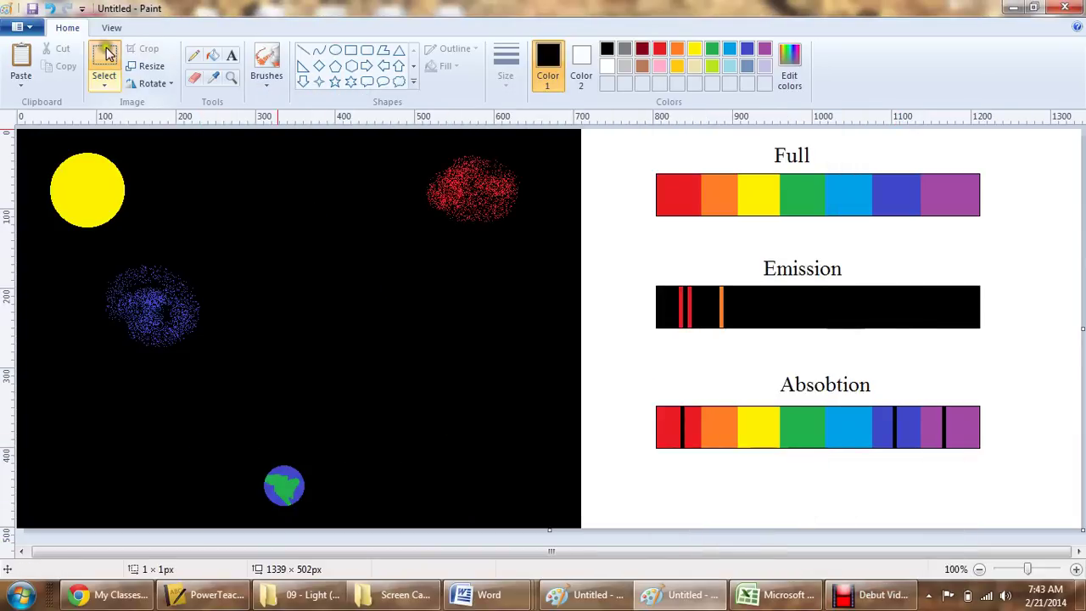
left_click_drag(645, 137, 999, 228)
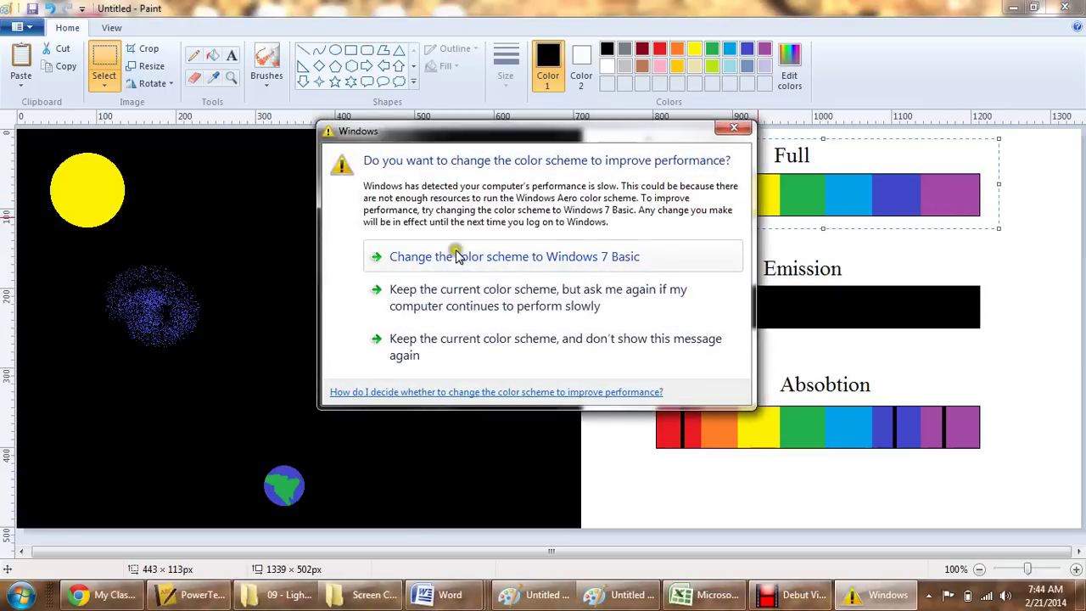
left_click(734, 129)
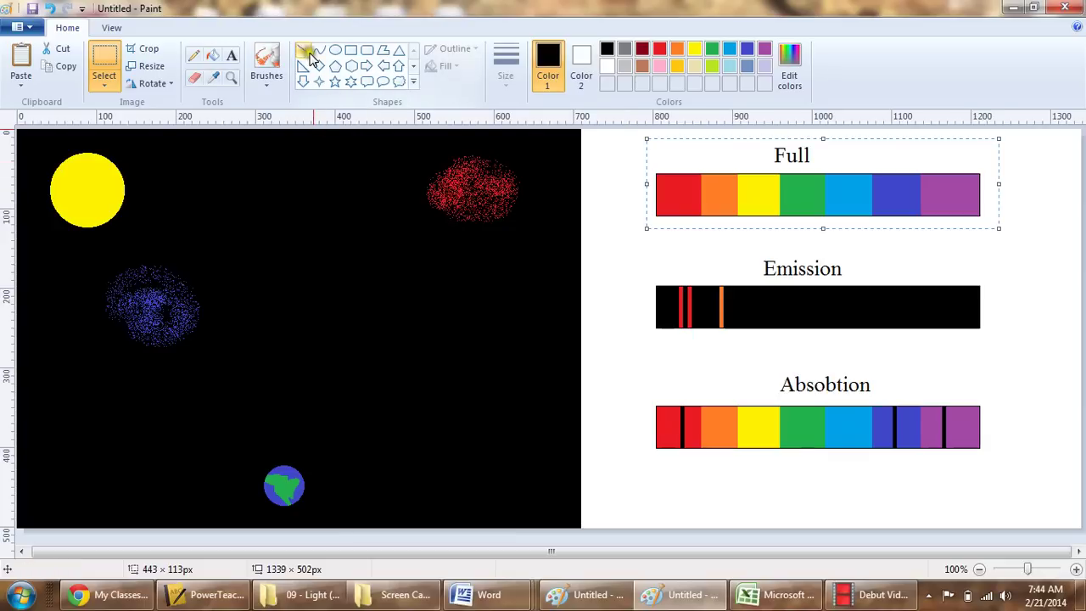
left_click_drag(231, 443, 341, 519)
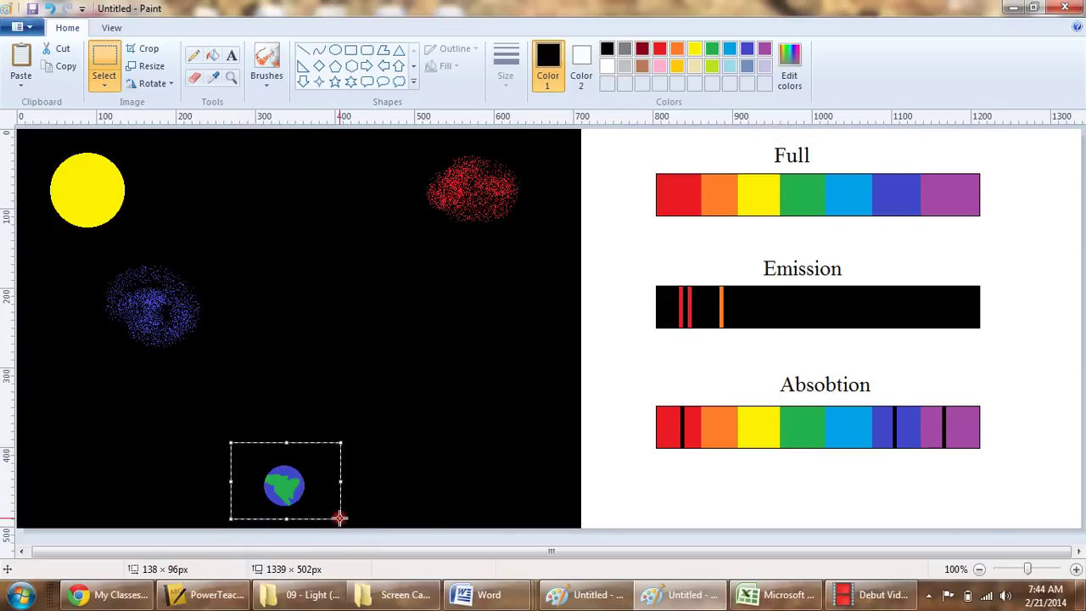
left_click(310, 367)
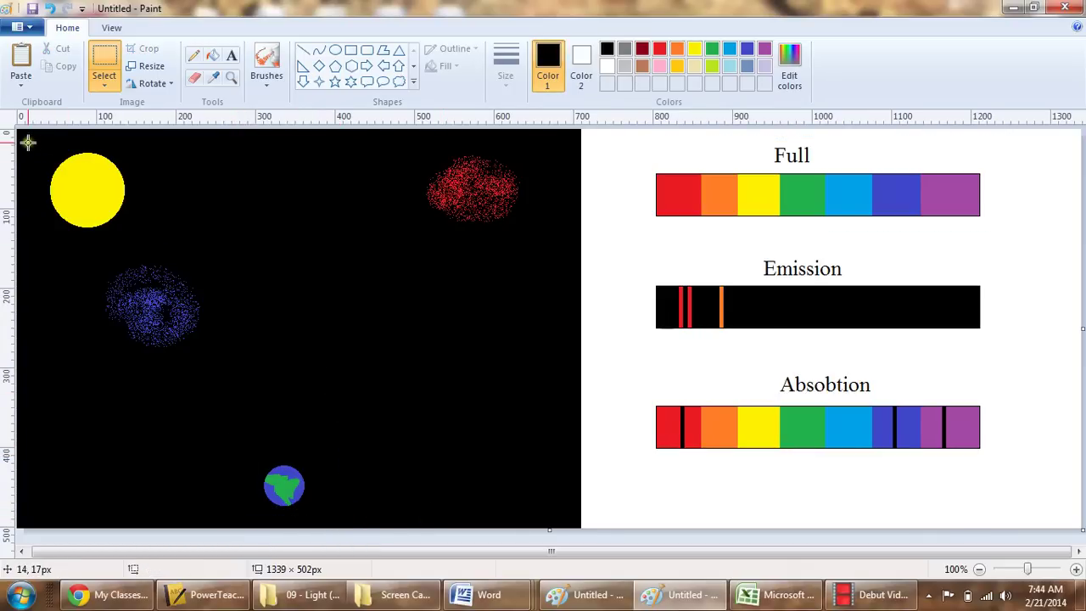
left_click_drag(29, 143, 140, 235)
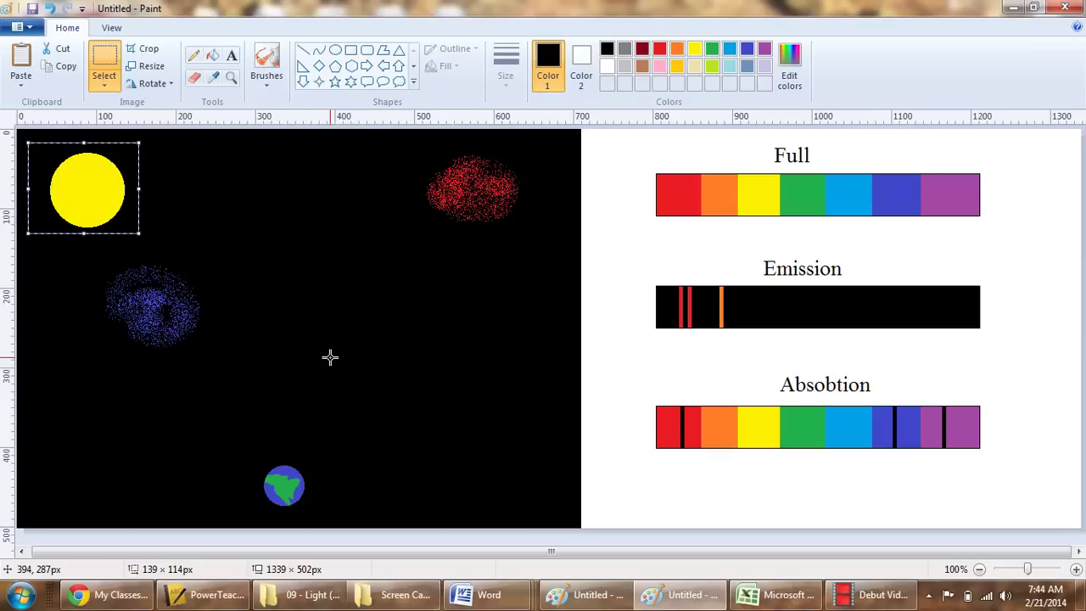
left_click(336, 319)
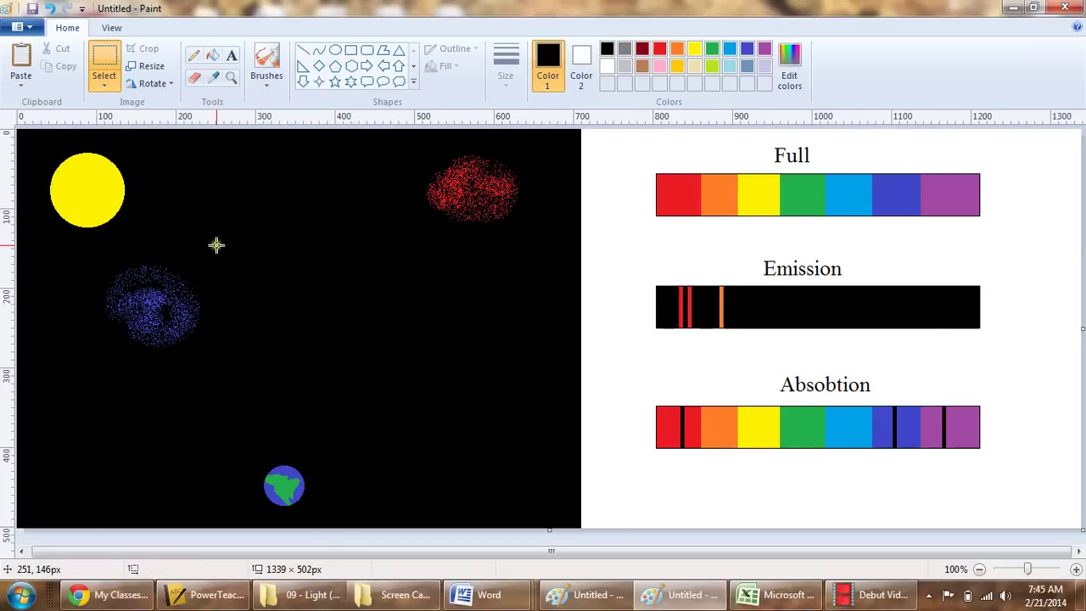
left_click_drag(224, 244, 81, 365)
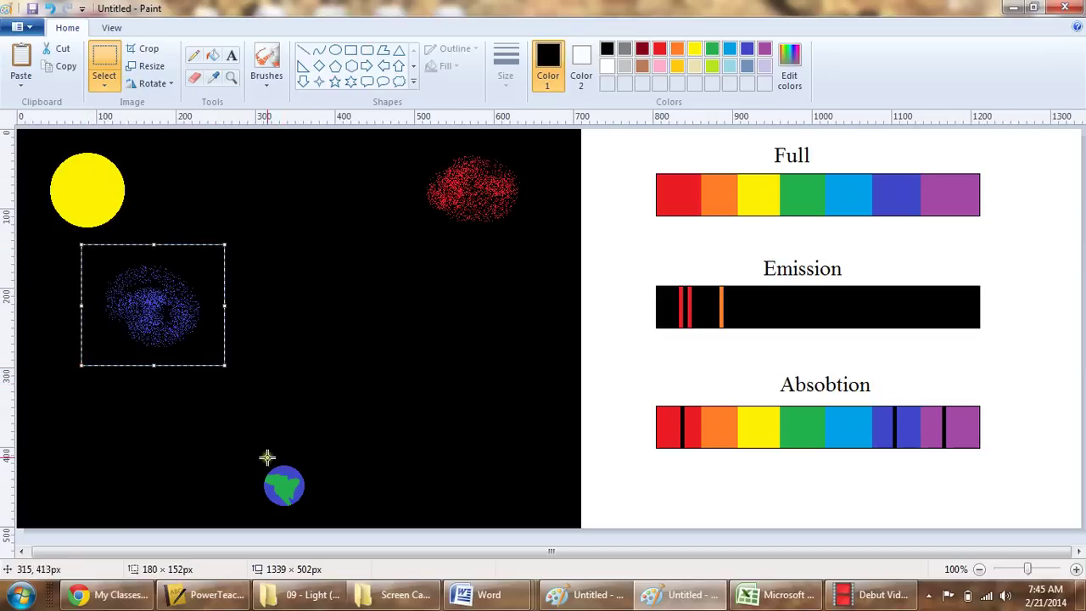
left_click(403, 242)
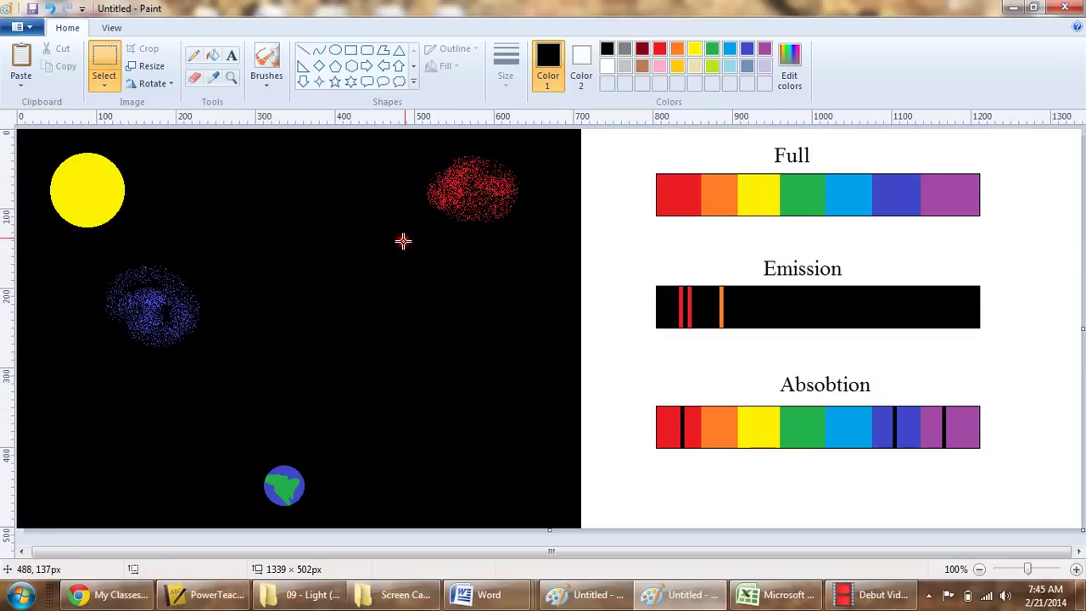
left_click_drag(406, 142, 530, 233)
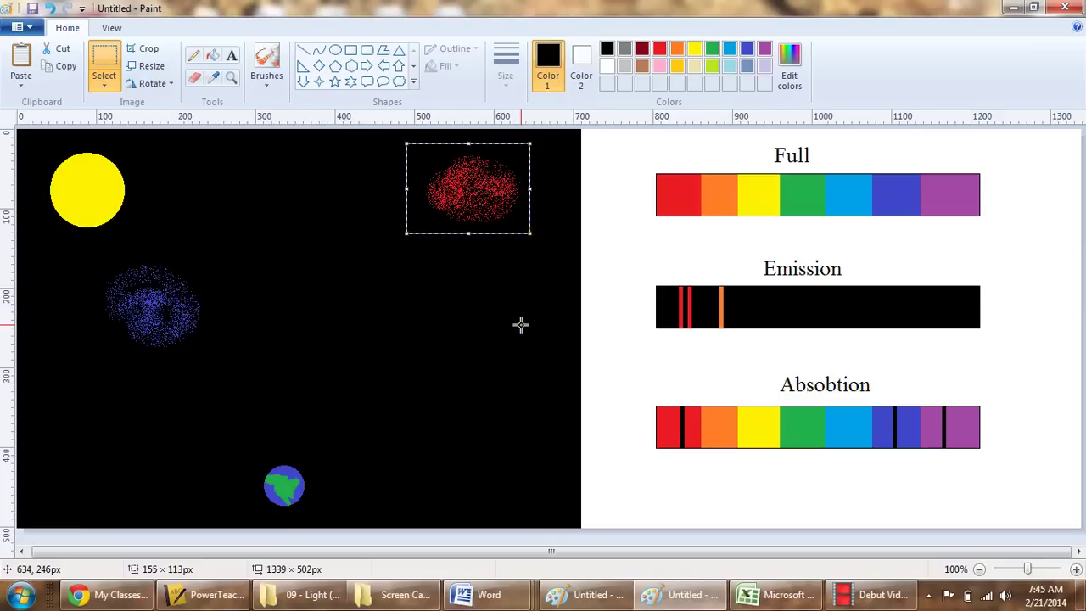
Draw seven short white straight-line rays around the yellow Sun.
left_click(518, 323)
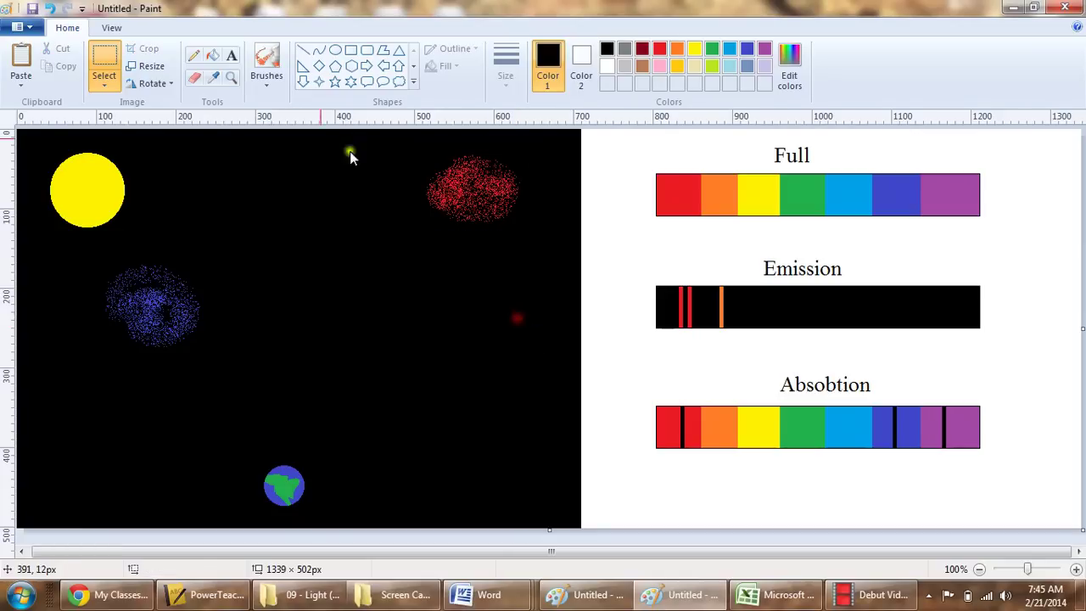
left_click(303, 49)
left_click(607, 66)
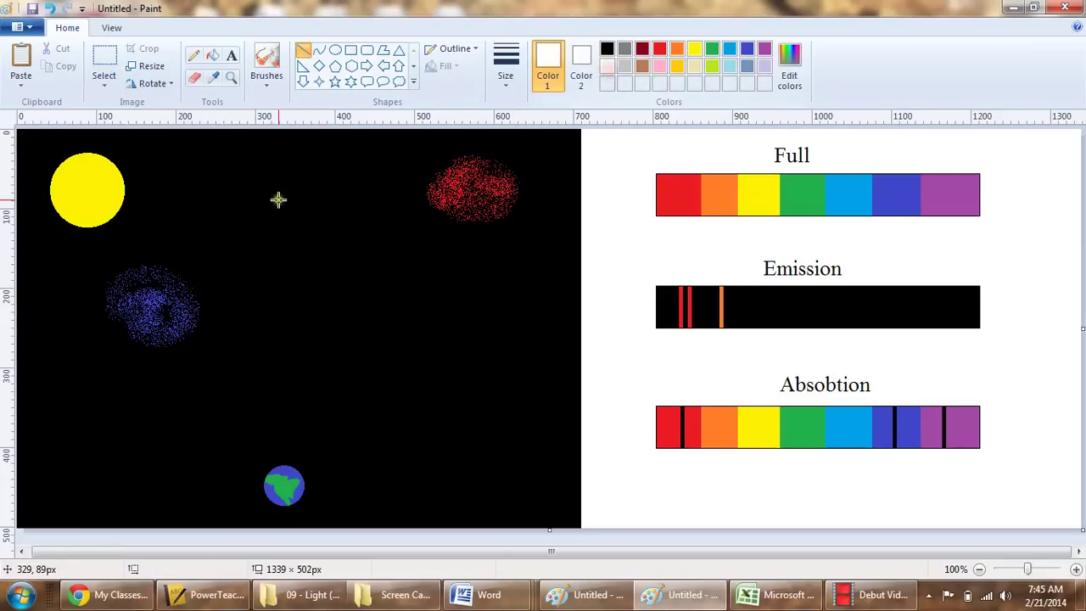
left_click_drag(137, 198, 221, 199)
left_click_drag(146, 177, 187, 136)
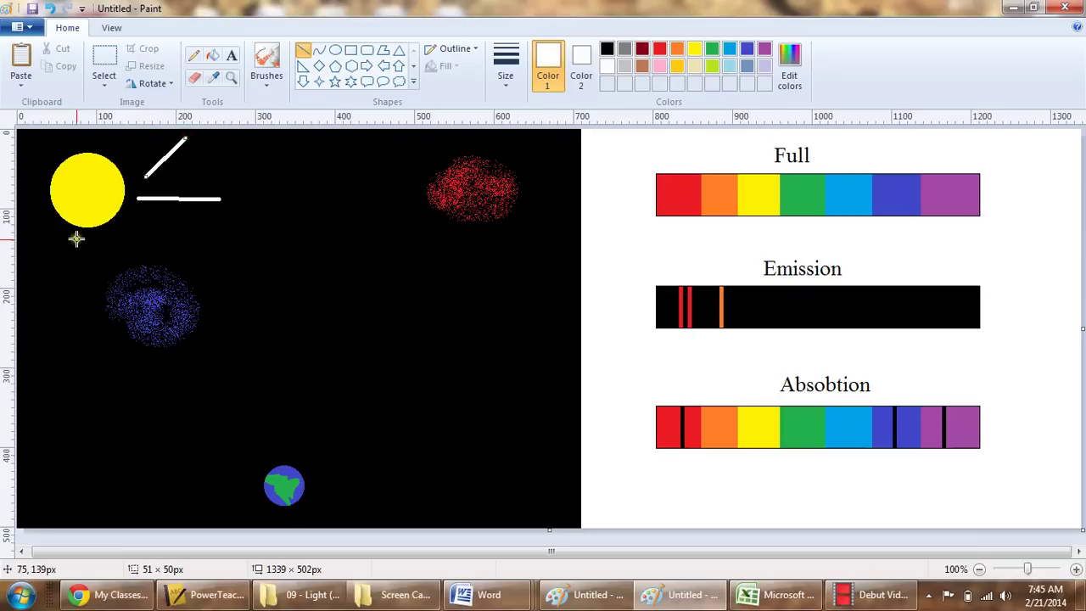
left_click_drag(77, 245, 52, 293)
left_click_drag(53, 230, 29, 241)
left_click_drag(136, 230, 216, 260)
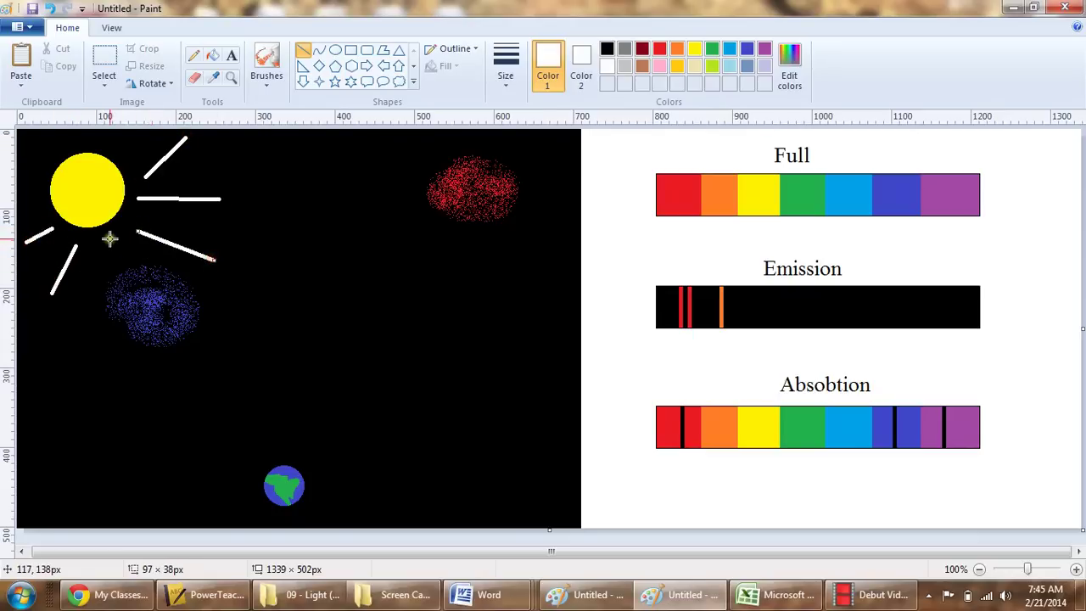
left_click_drag(109, 239, 131, 260)
mouse_move(44, 177)
left_mouse_down()
mouse_move(17, 169)
mouse_move(42, 138)
mouse_move(92, 135)
left_mouse_up()
left_click(313, 233)
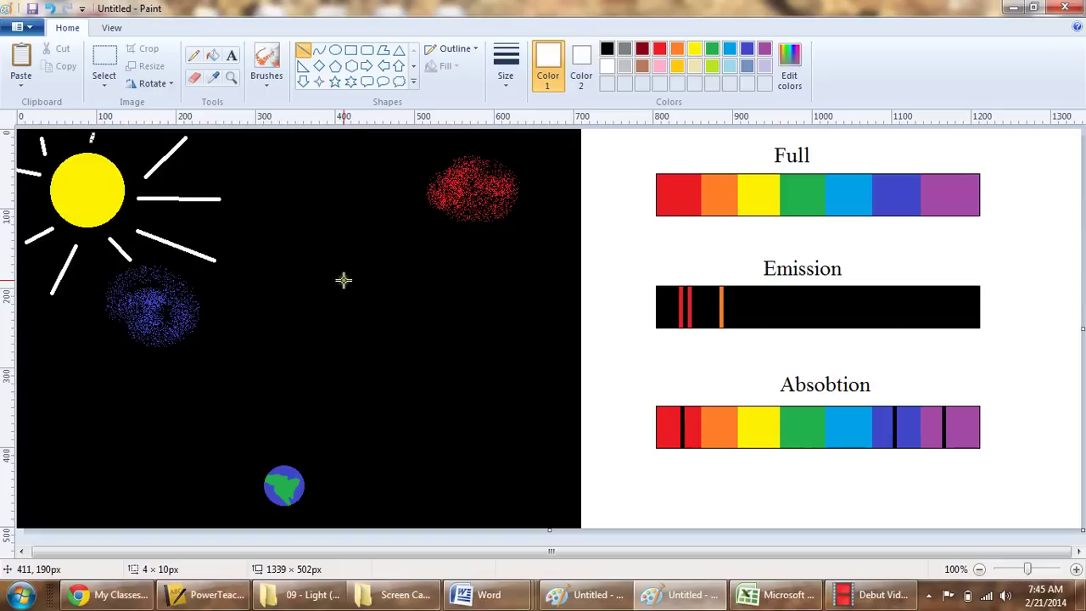
Reselect the Full title and bar, then draw a white ray from the Sun into the blue nebula.
left_click(104, 59)
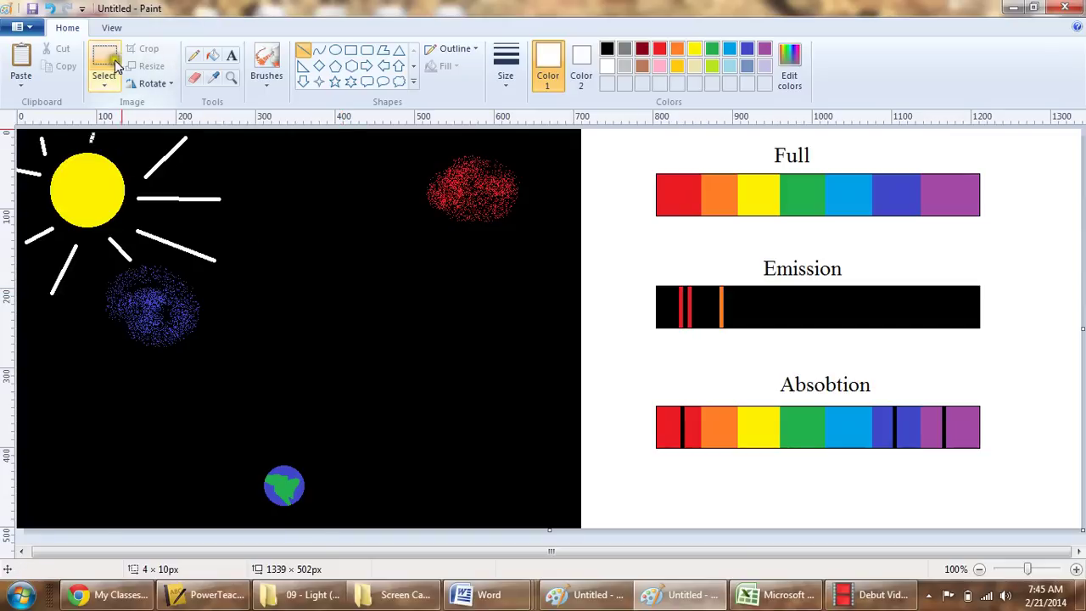
left_click_drag(635, 144, 993, 231)
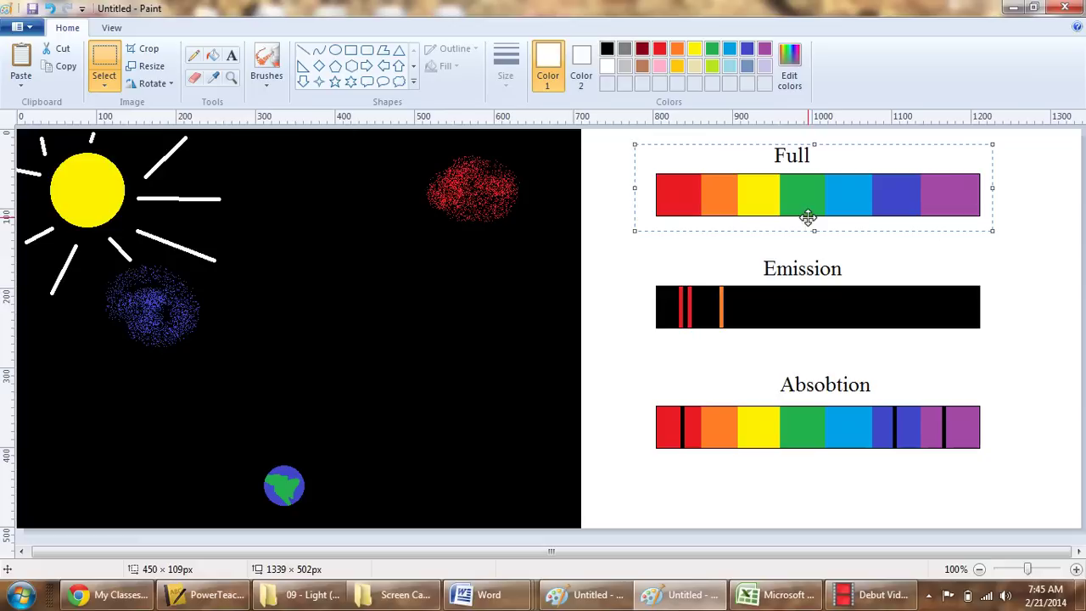
left_click(302, 53)
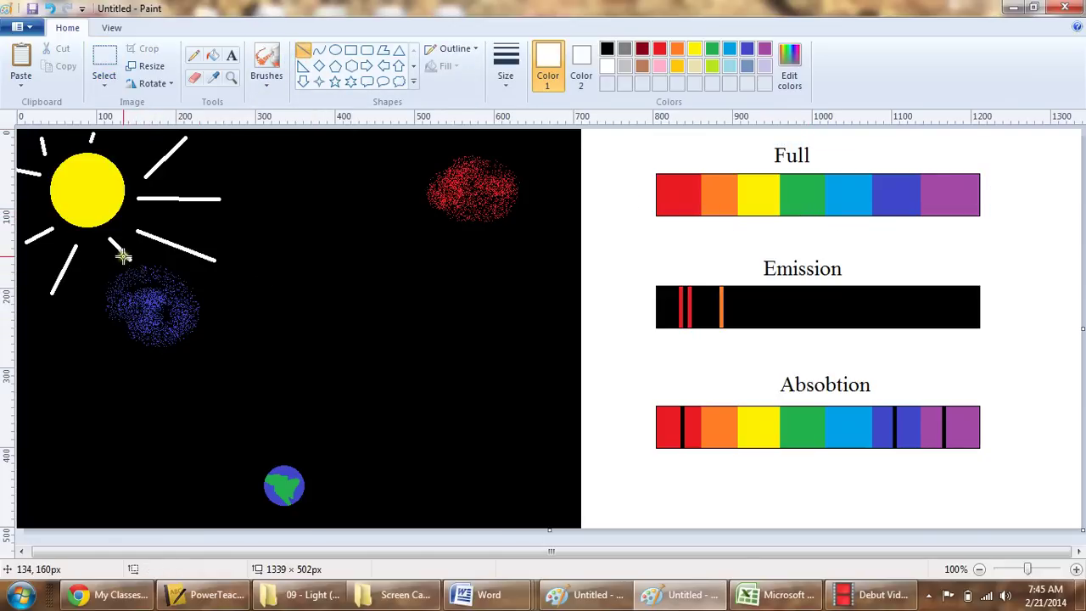
left_click_drag(123, 256, 158, 311)
Draw parallel orange and yellow rays from the blue nebula down to Earth.
left_click(332, 402)
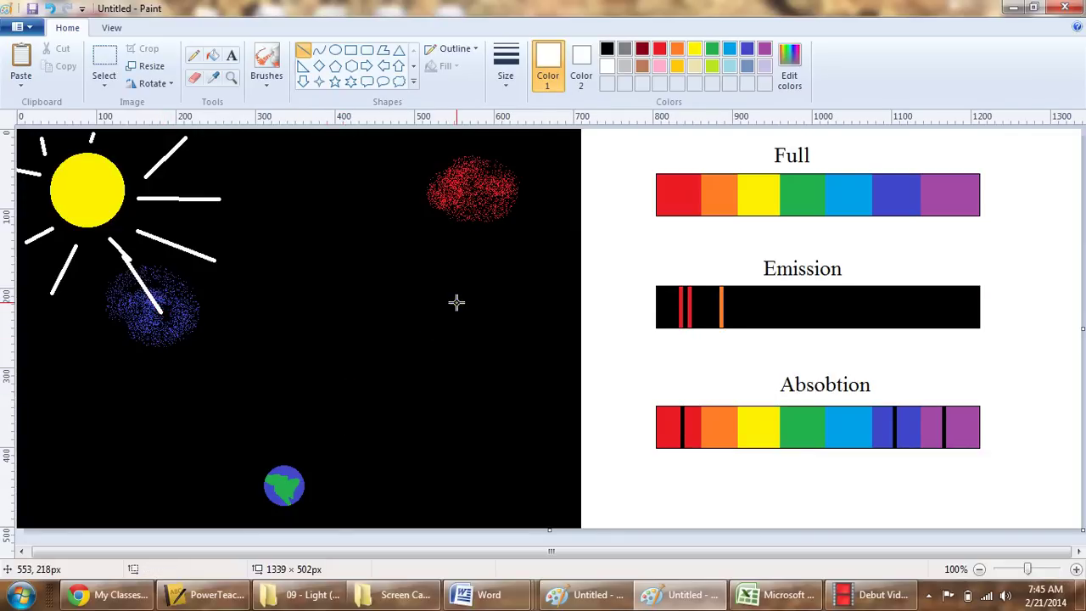
left_click(676, 48)
left_click_drag(179, 350, 258, 462)
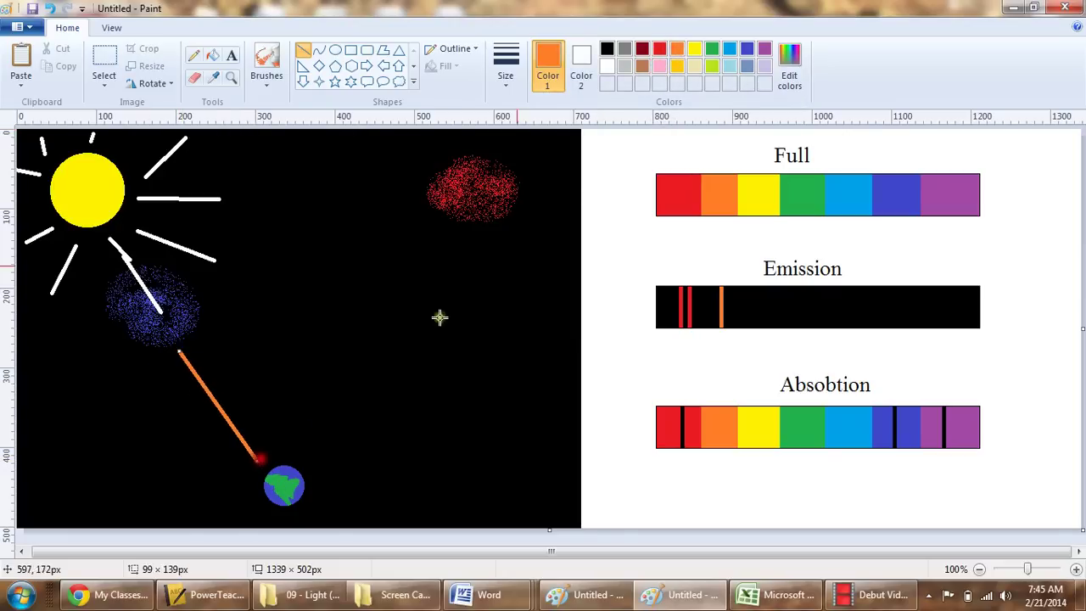
left_click(694, 48)
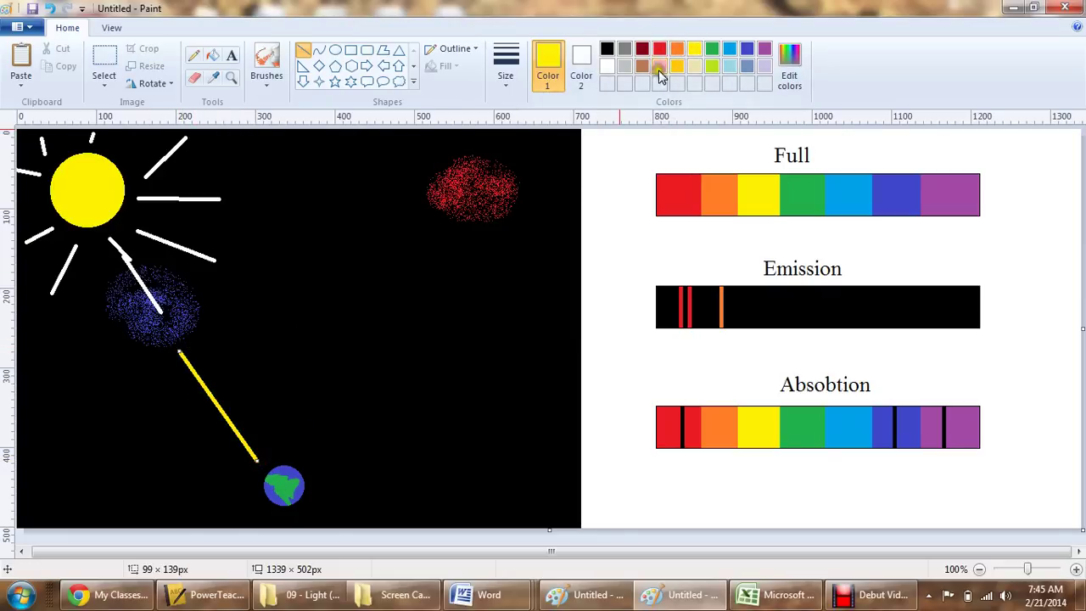
left_click(676, 48)
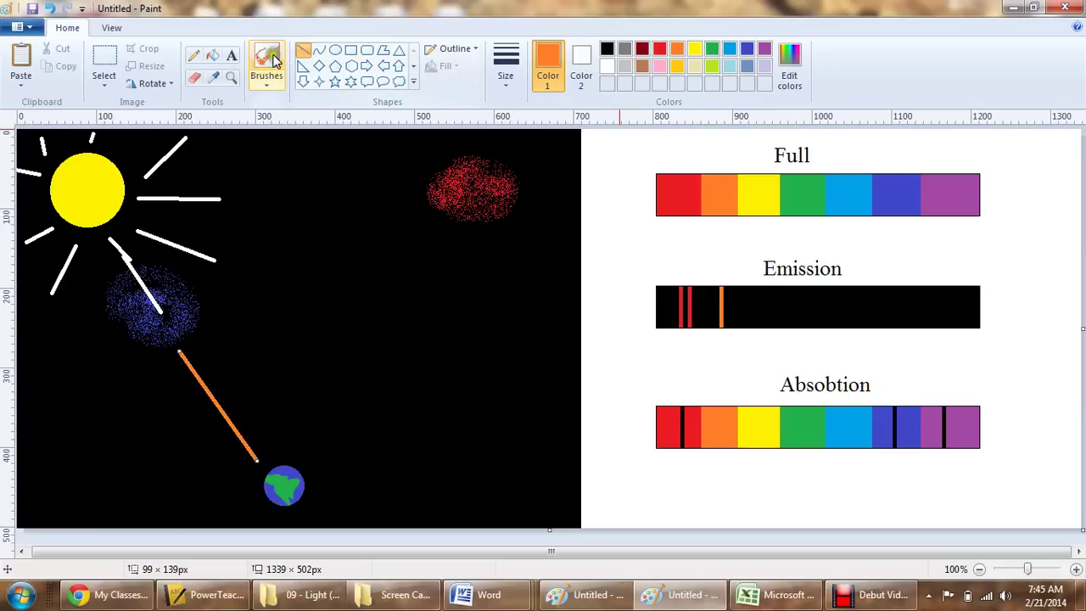
left_click(694, 48)
left_click_drag(180, 344, 265, 451)
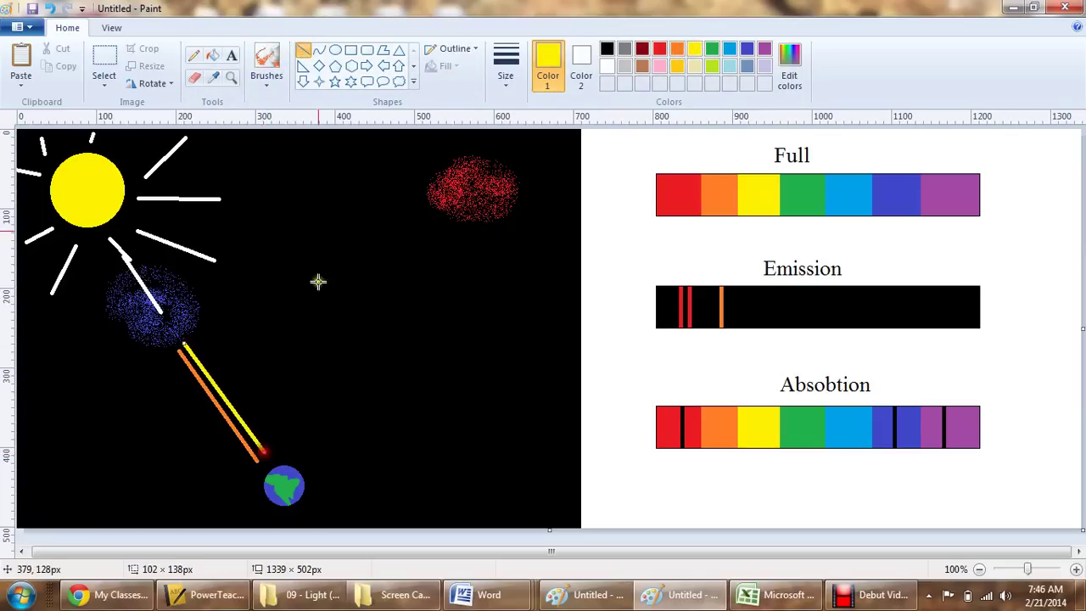
left_click(301, 59)
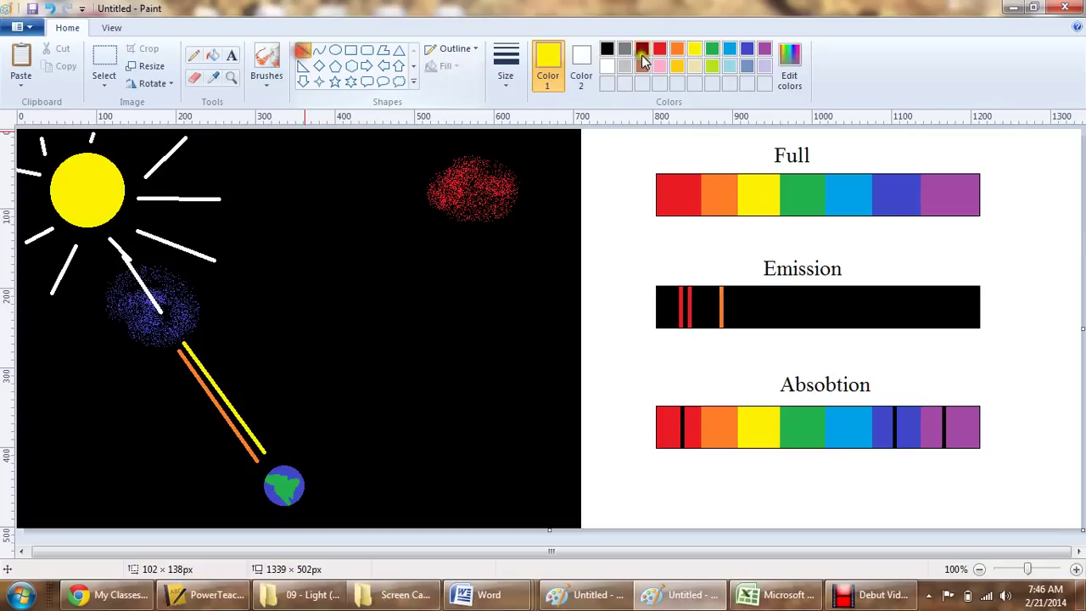
Add green and light turquoise rays from the nebula to Earth beside them.
left_click(709, 49)
mouse_move(192, 340)
left_mouse_down()
mouse_move(272, 427)
mouse_move(277, 453)
left_mouse_up()
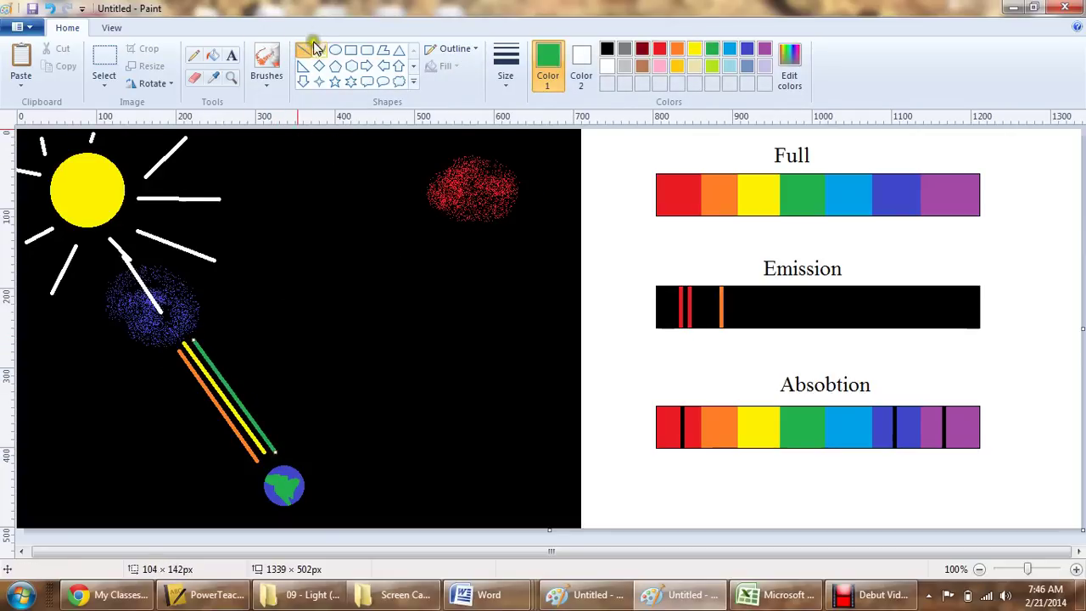
left_click(729, 66)
left_click_drag(208, 342, 285, 449)
left_click(405, 454)
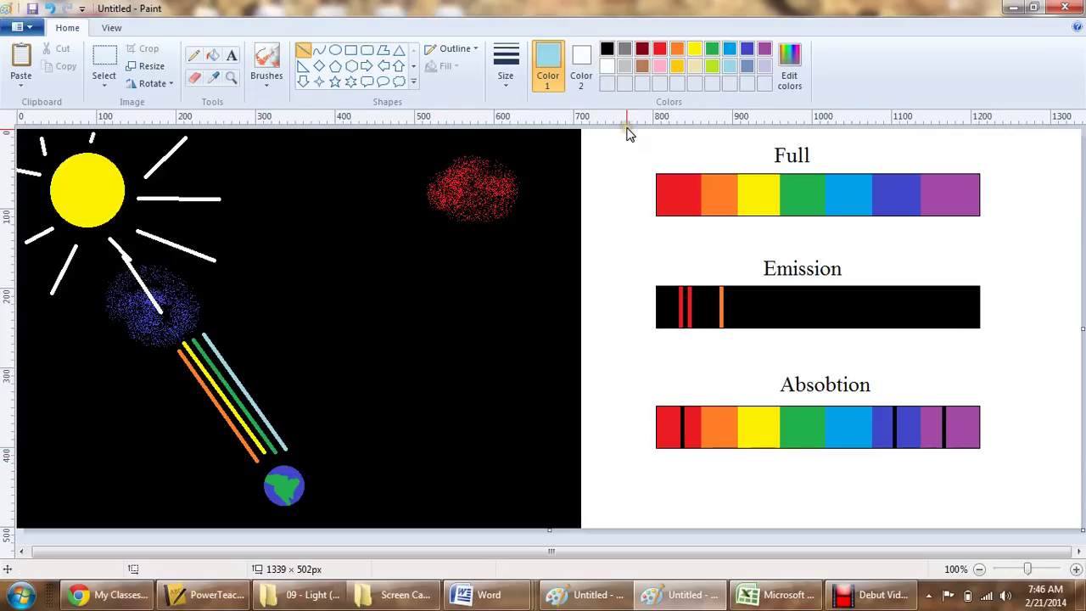
Draw blue rays scattering right, up, down-left and down from the blue nebula.
left_click(728, 48)
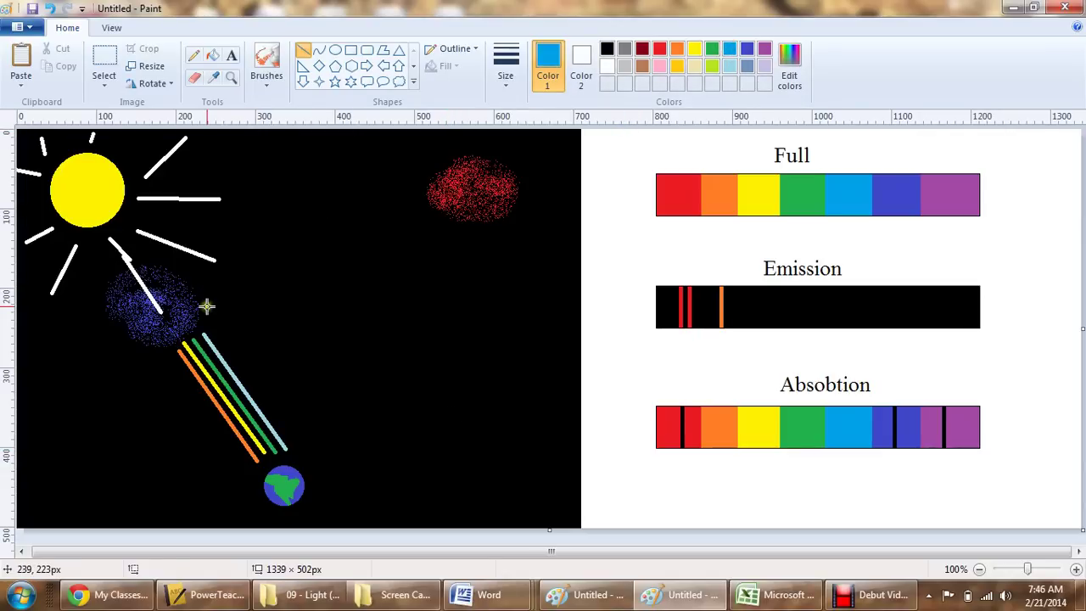
mouse_move(206, 305)
left_mouse_down()
mouse_move(375, 296)
mouse_move(373, 281)
mouse_move(481, 285)
left_mouse_up()
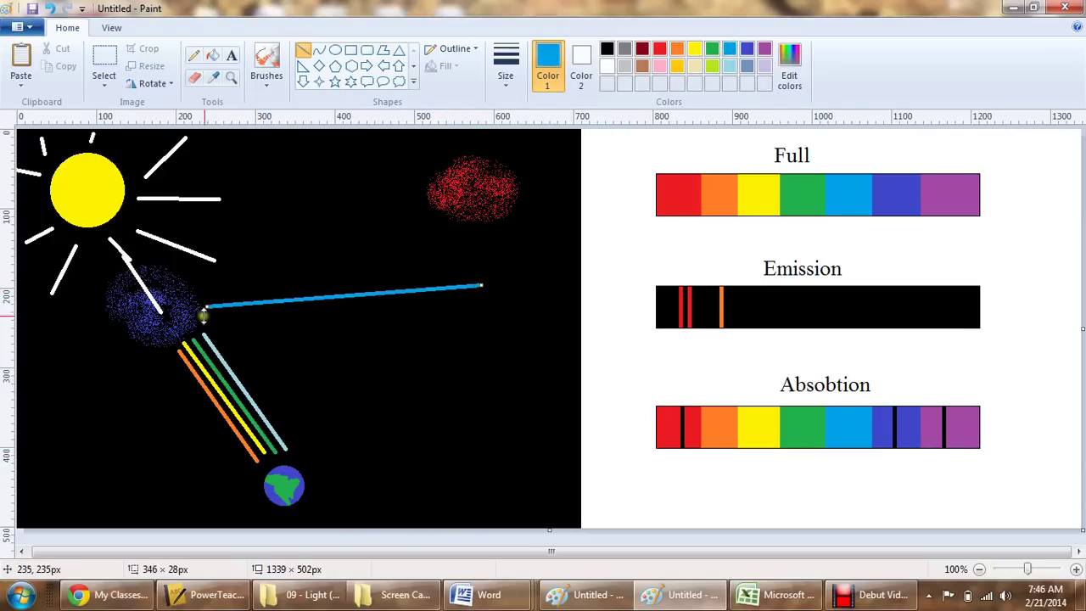
left_click_drag(191, 289, 193, 184)
left_click_drag(110, 308, 40, 337)
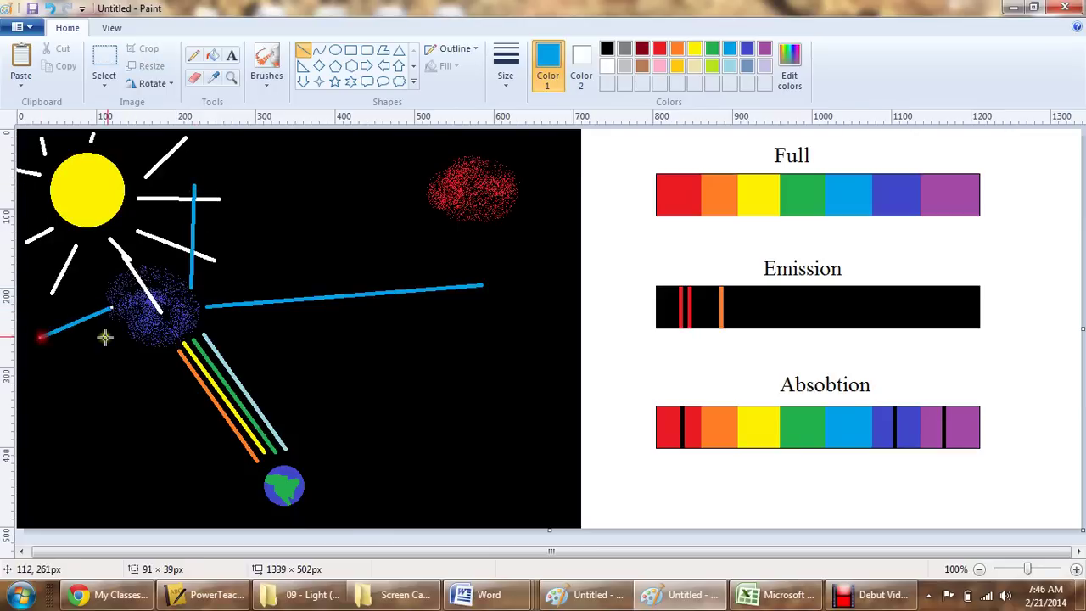
left_click_drag(117, 334, 55, 465)
left_click_drag(147, 350, 148, 473)
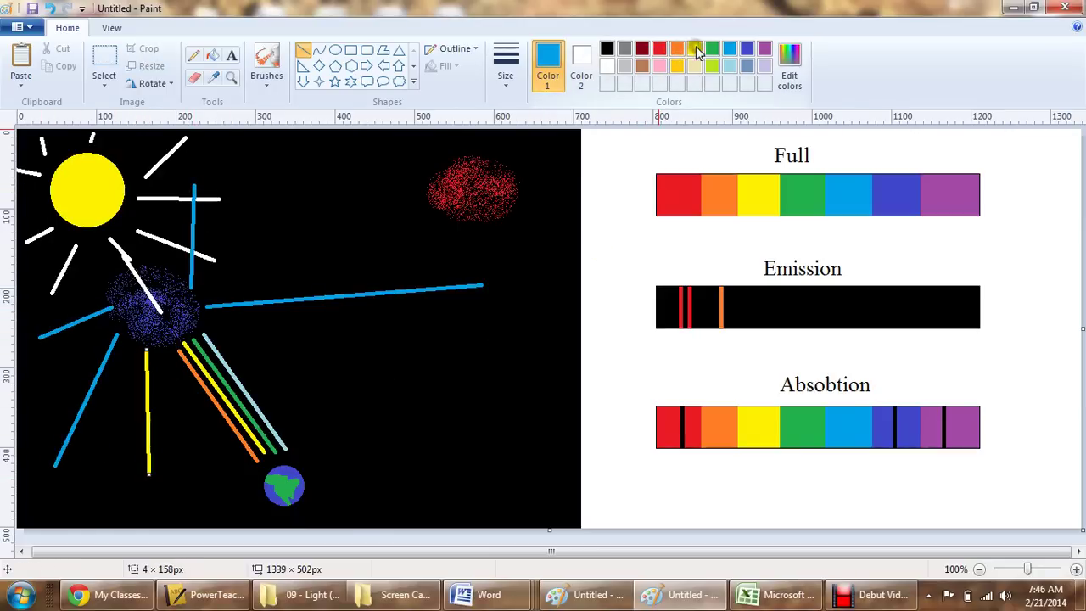
Add purple rays scattering right, up-right, up-left and down-left from the cloud.
left_click(764, 49)
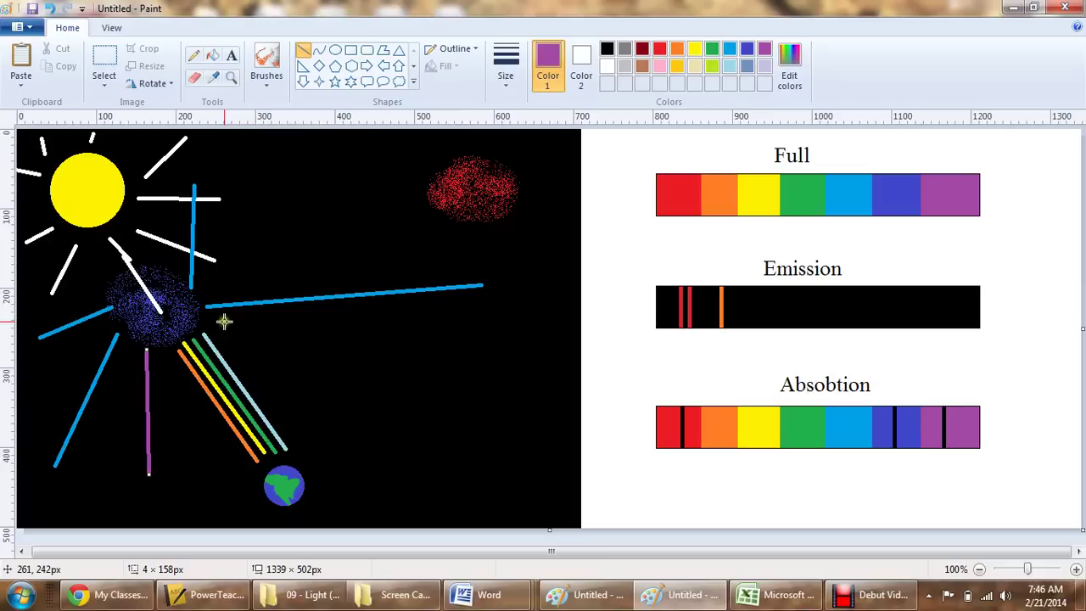
left_click_drag(222, 321, 412, 324)
left_click_drag(205, 286, 322, 198)
left_click_drag(97, 287, 50, 255)
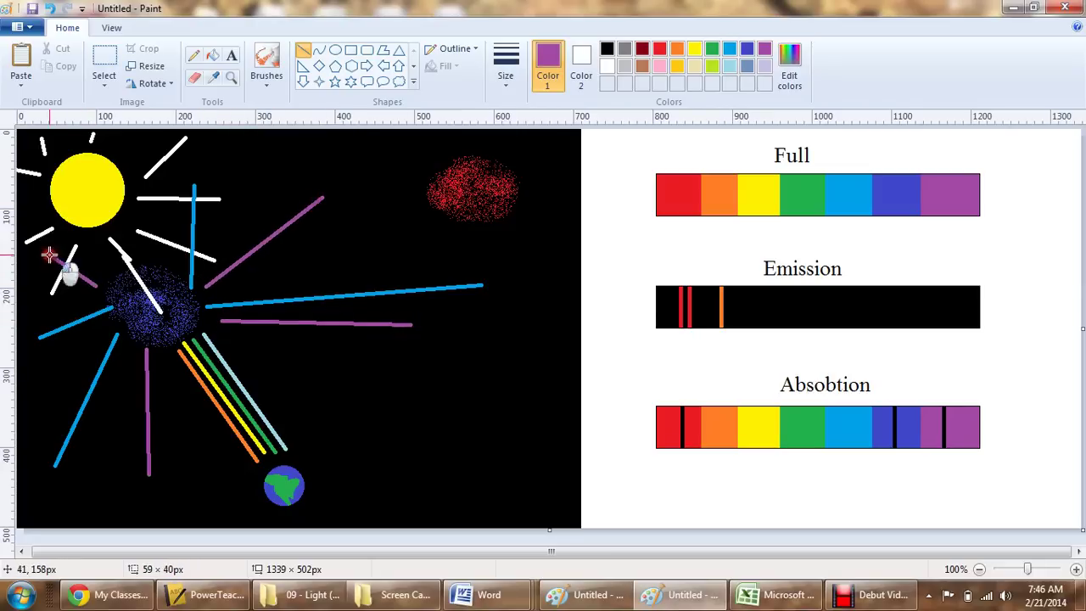
left_click_drag(130, 346, 85, 483)
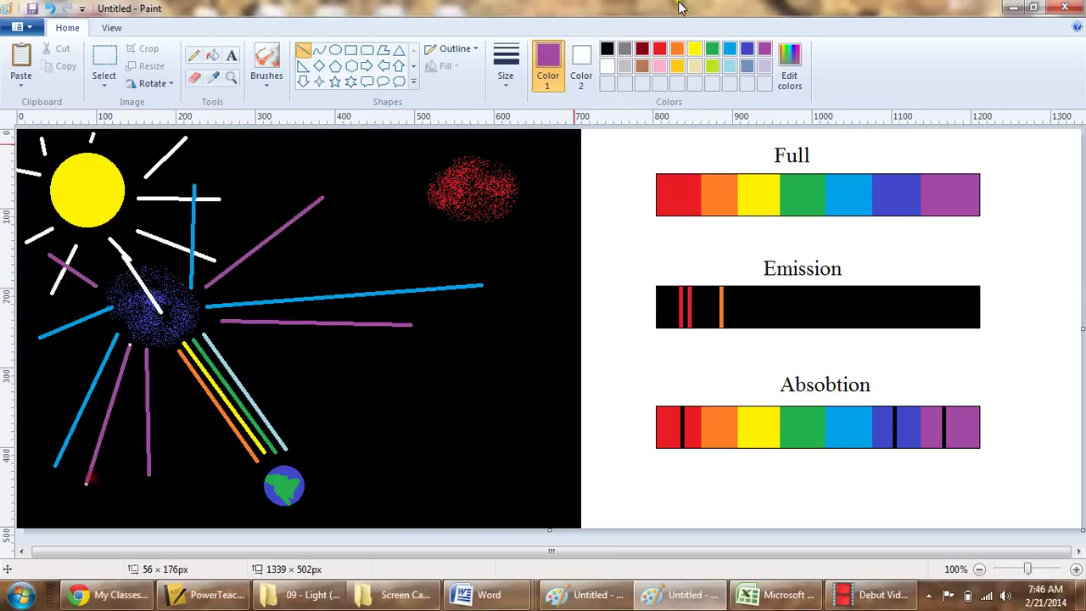
Add three red rays scattering outward from the blue cloud.
left_click(660, 48)
left_click_drag(247, 337, 380, 372)
left_click_drag(227, 257, 266, 169)
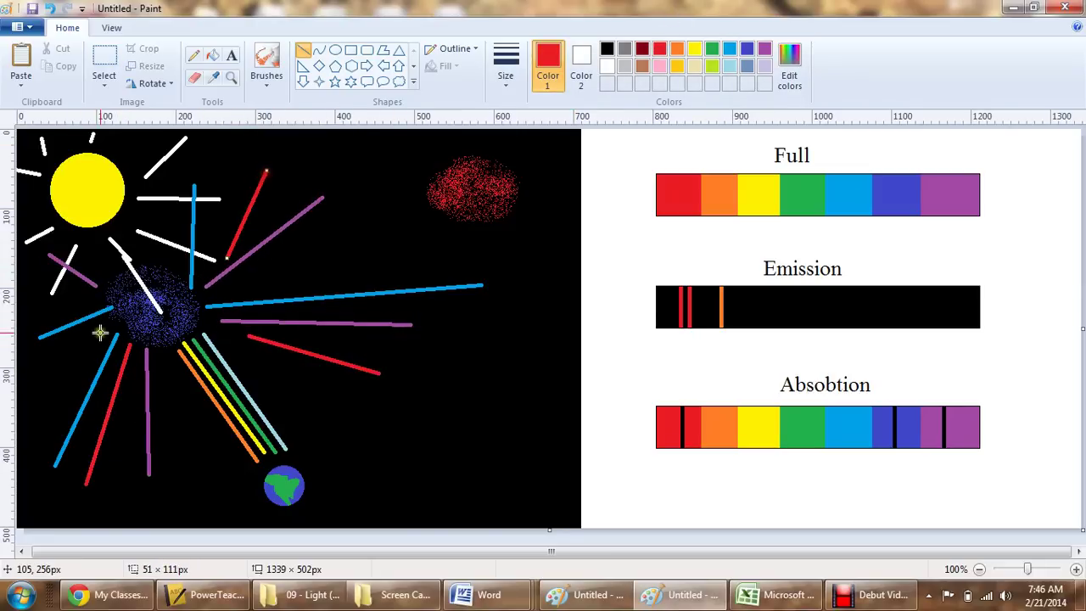
left_click_drag(100, 334, 39, 371)
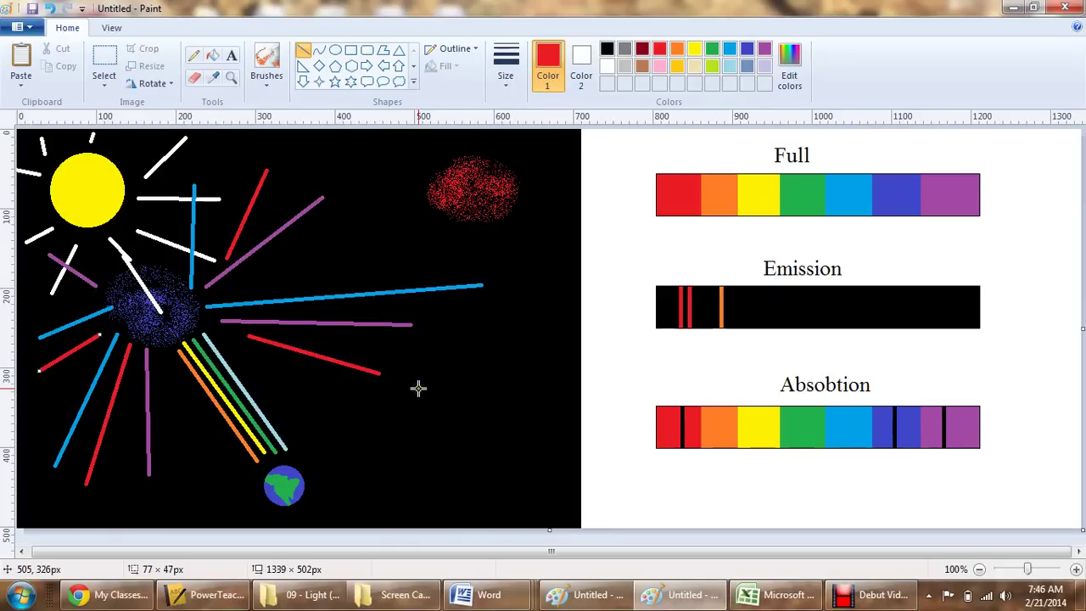
Draw a rectangular selection around the Absobtion label and its spectrum bar.
left_click(104, 66)
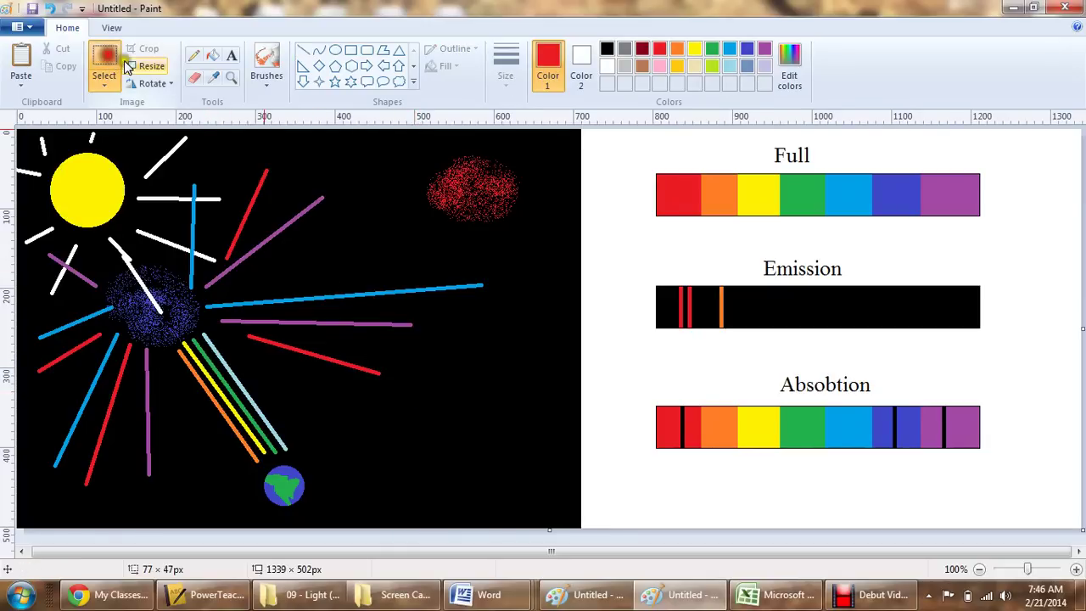
left_click_drag(636, 369, 1003, 464)
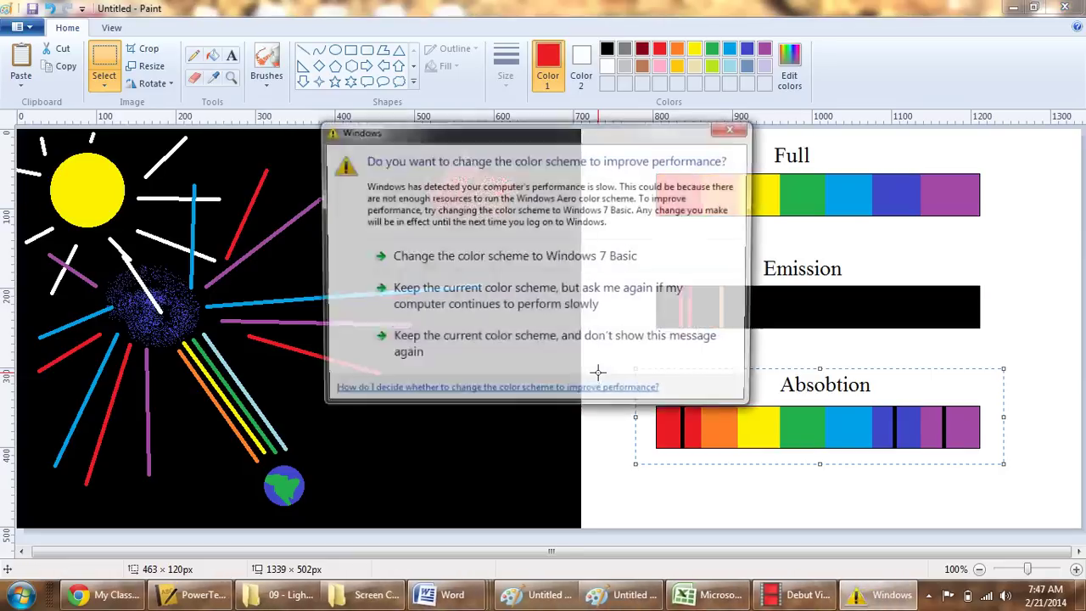
Switch to the Windows 7 Basic colour scheme and resume the screen recording.
left_click(490, 256)
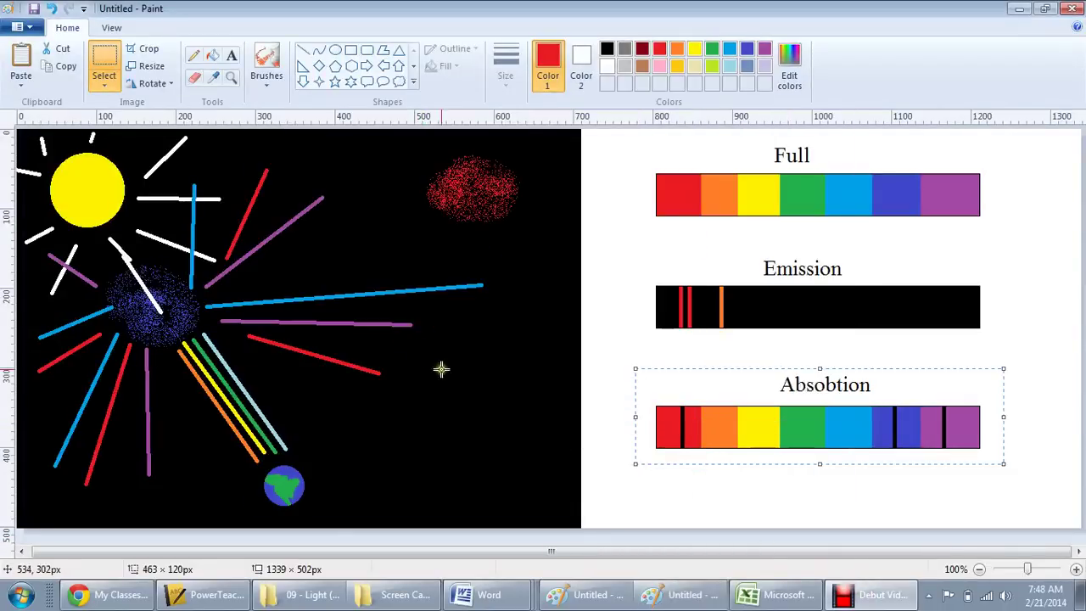
left_click(326, 452)
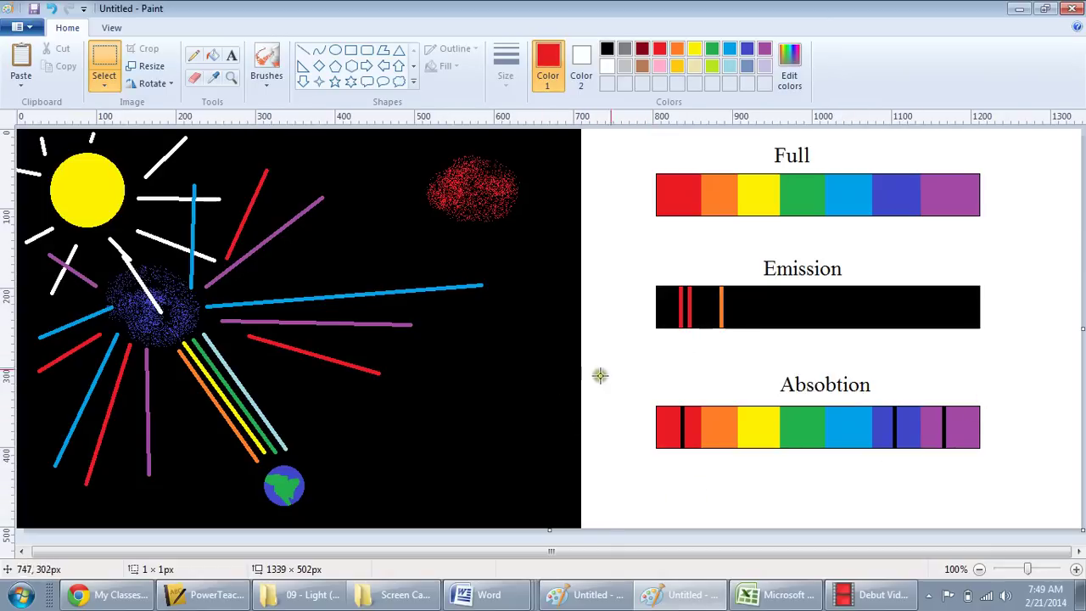
Drop the selection and undo three times, removing the coloured rays and the white nebula ray.
left_click_drag(638, 363, 1001, 461)
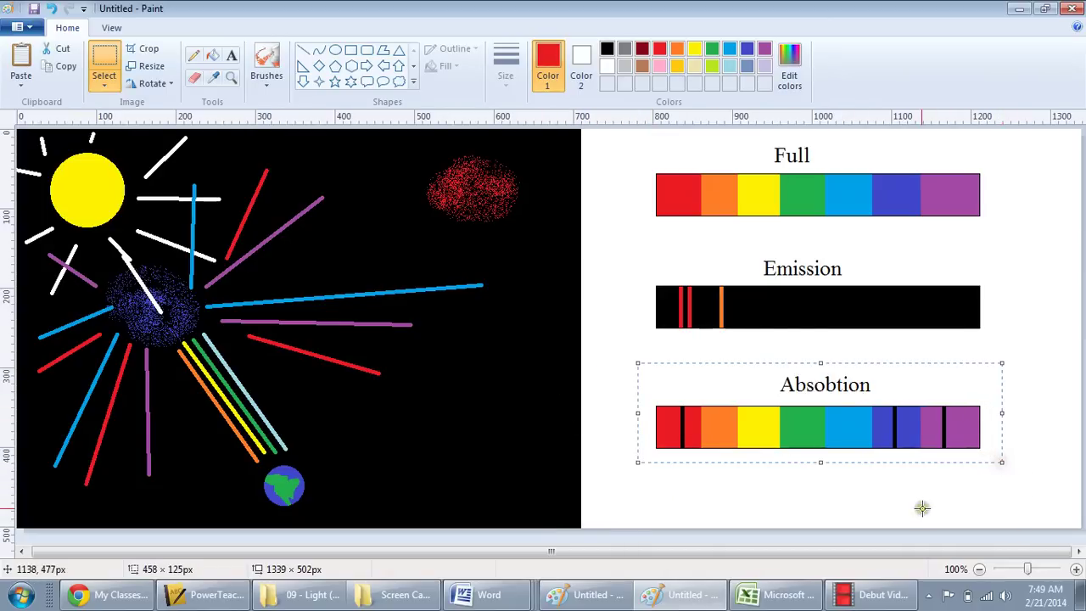
left_click(672, 493)
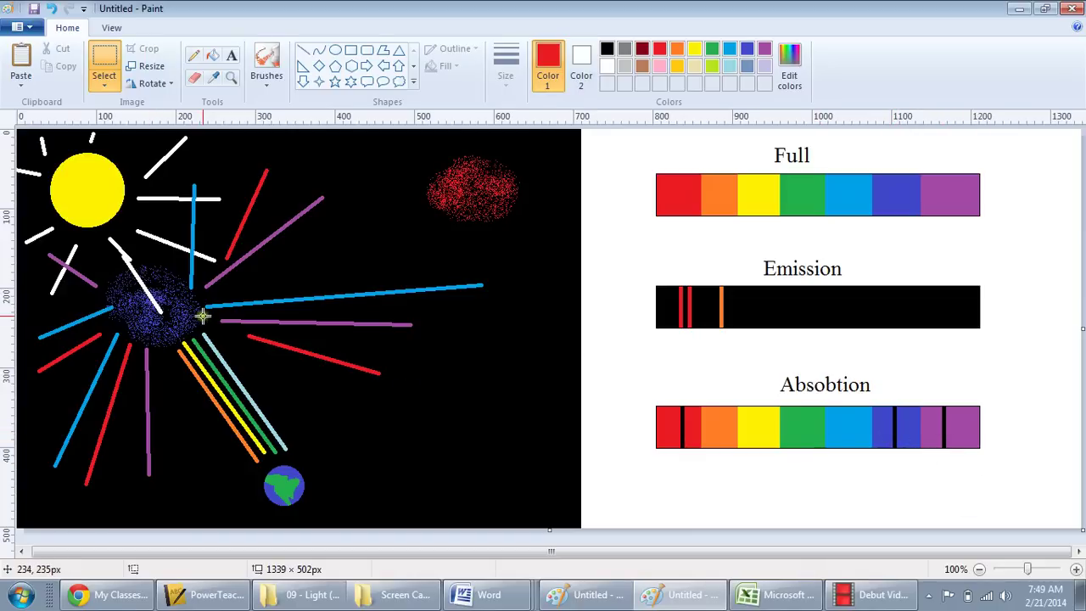
key("ctrl+z")
key("ctrl+z")
key("ctrl+z")
key("ctrl+z")
key("ctrl+z")
key("ctrl+z")
key("ctrl+z")
key("ctrl+z")
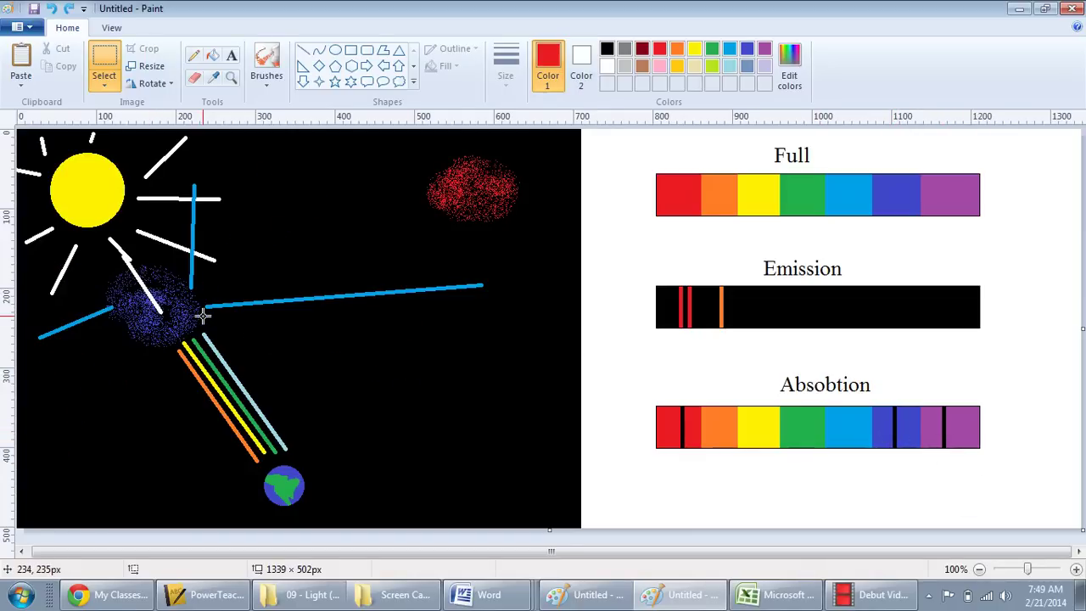
key("ctrl+z")
key("ctrl+z")
key("ctrl+z")
key("ctrl+z")
key("ctrl+z")
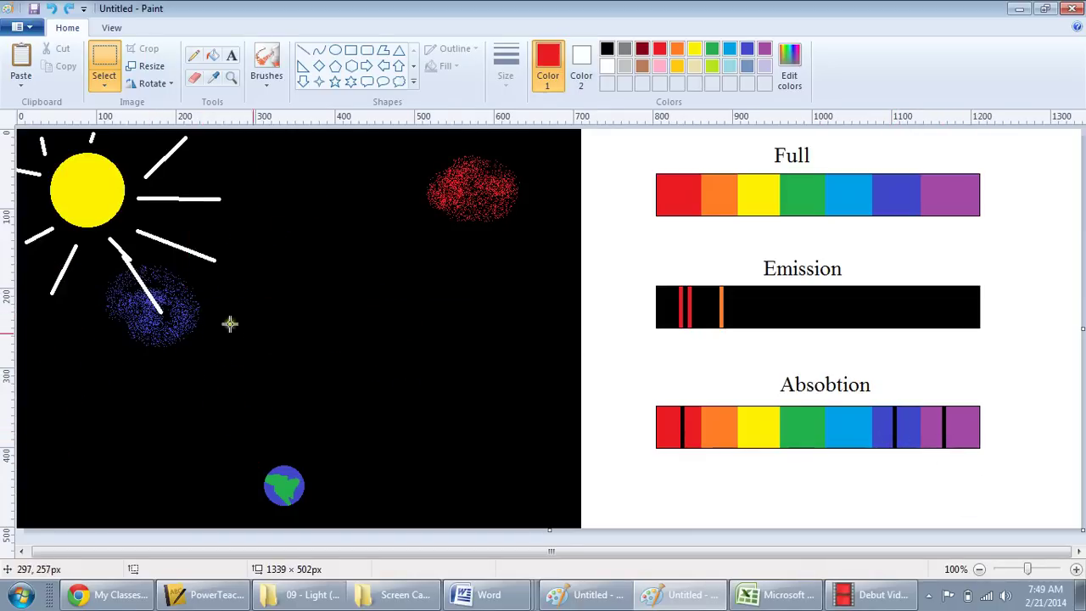
key("ctrl+z")
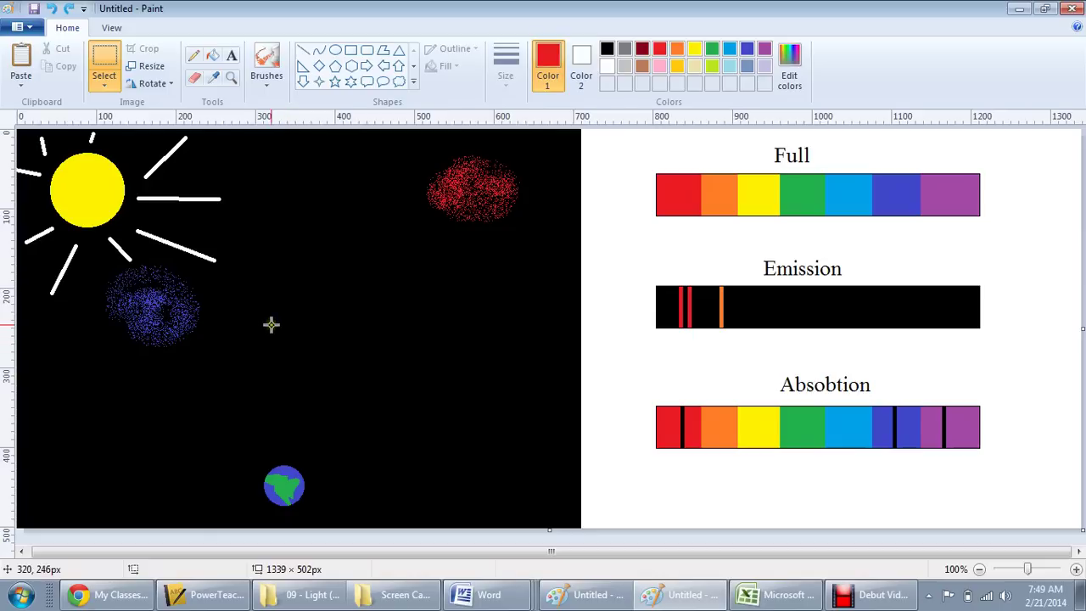
Draw three white rays running from the Sun to the red nebula.
left_click(302, 50)
left_click(607, 66)
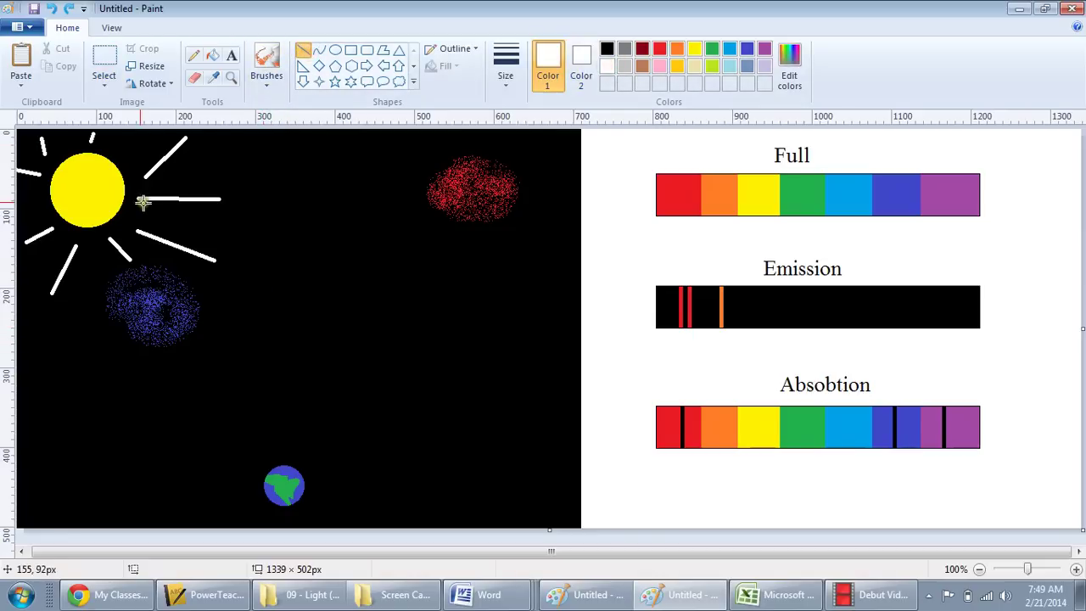
left_click_drag(143, 198, 434, 196)
left_click_drag(174, 177, 439, 181)
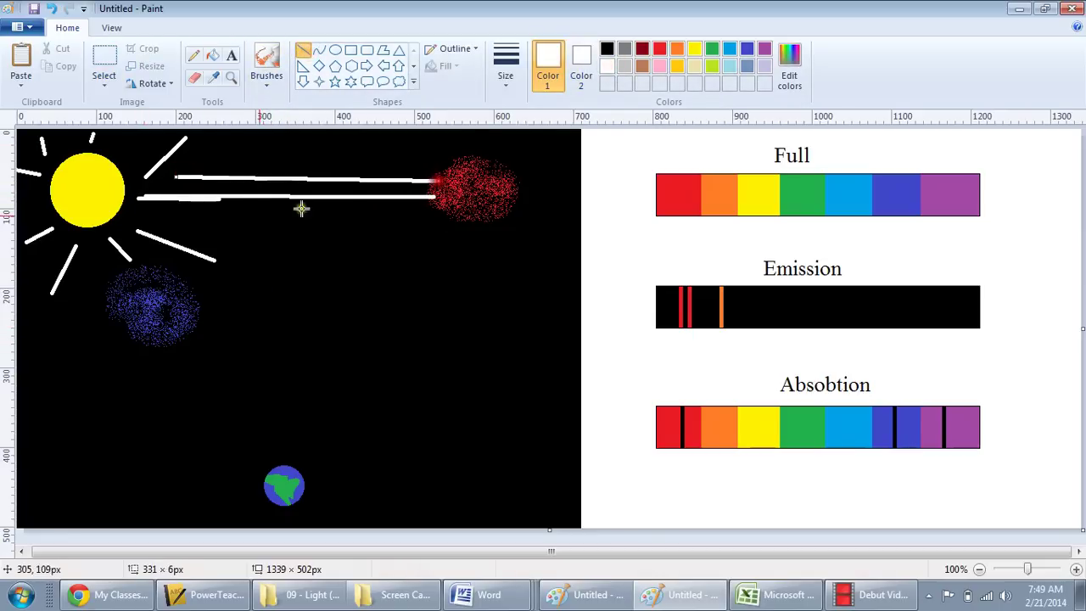
left_click_drag(178, 218, 451, 213)
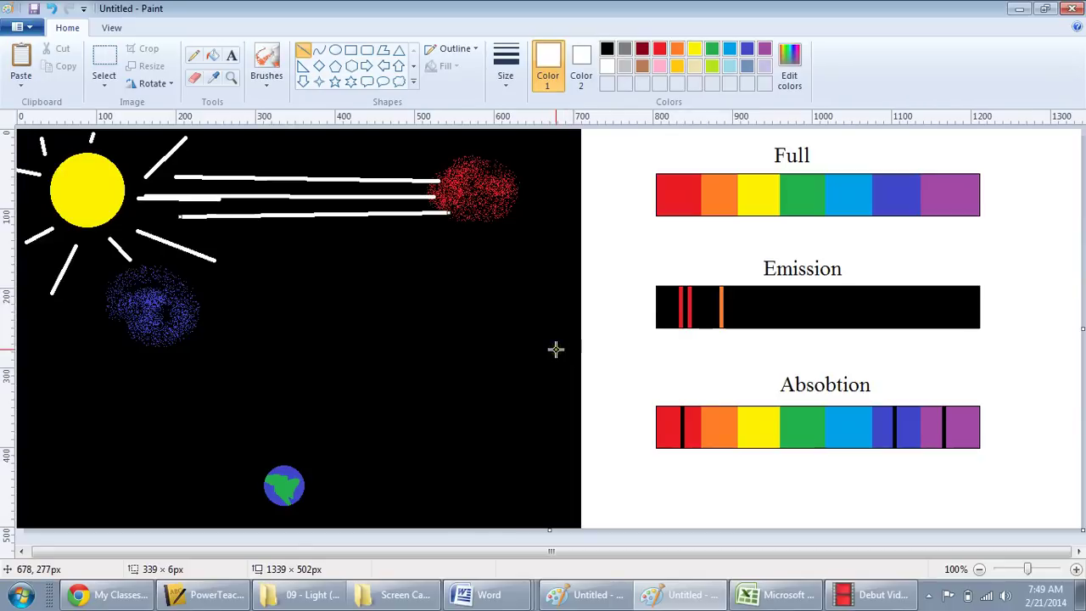
key("ctrl+z")
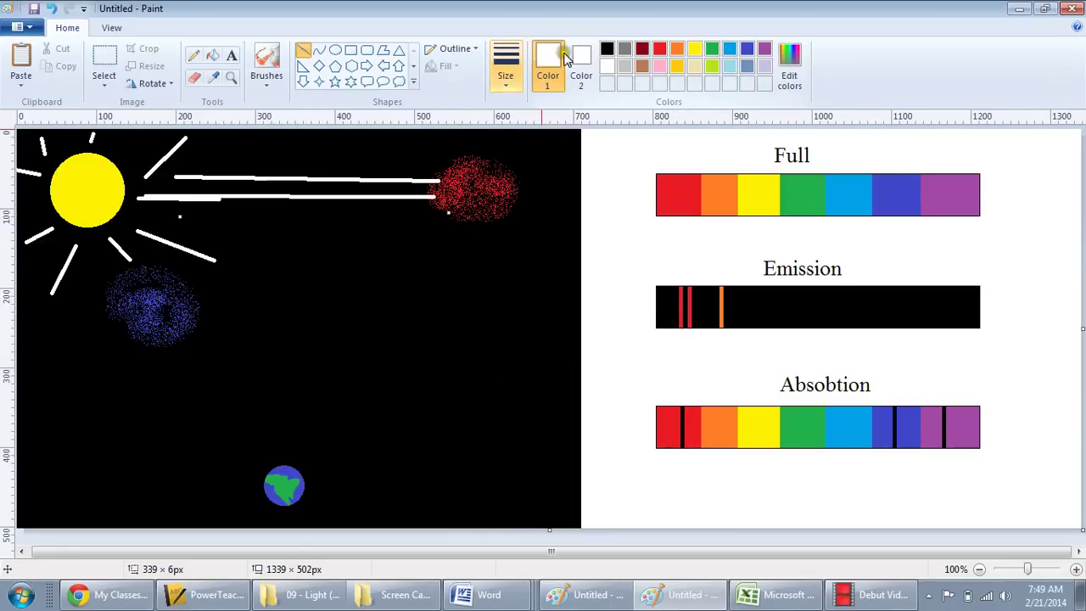
key("ctrl+y")
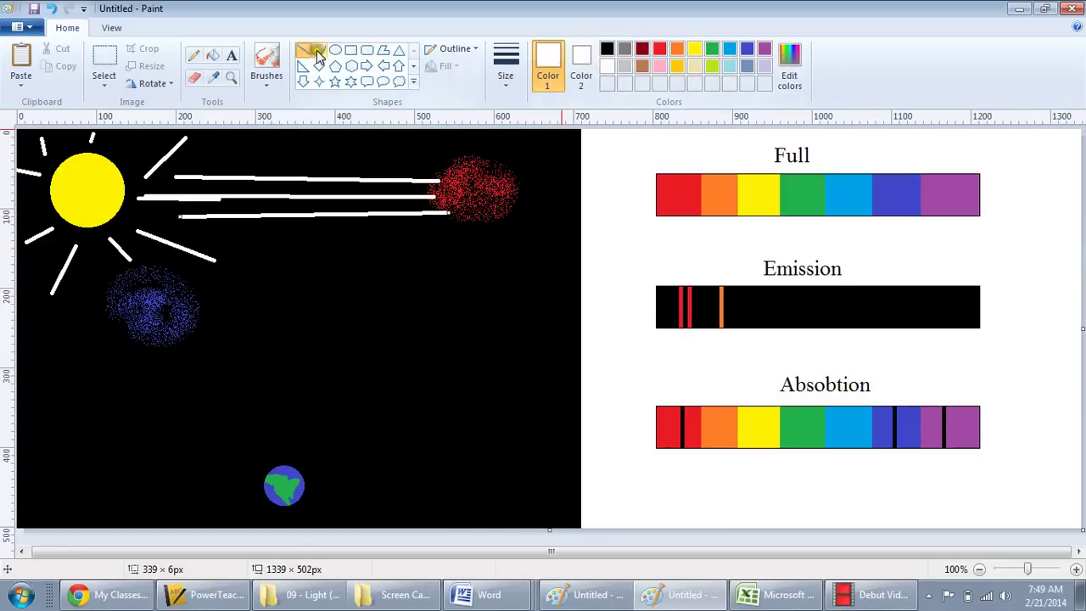
left_click(400, 276)
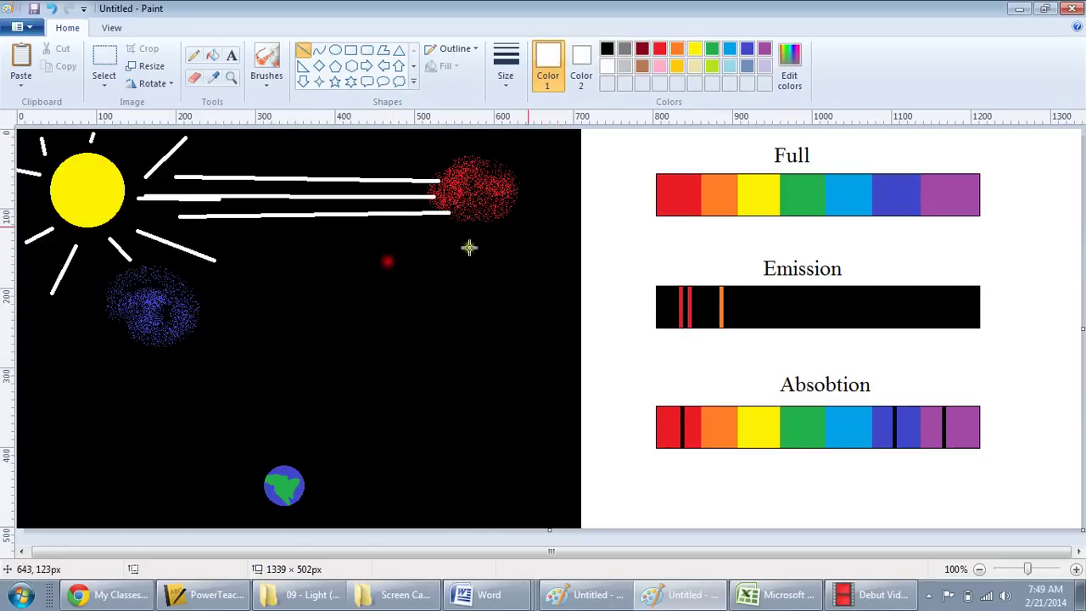
Add short yellow, green, blue, light-blue and purple lines leaving the red nebula's right side.
left_click(689, 52)
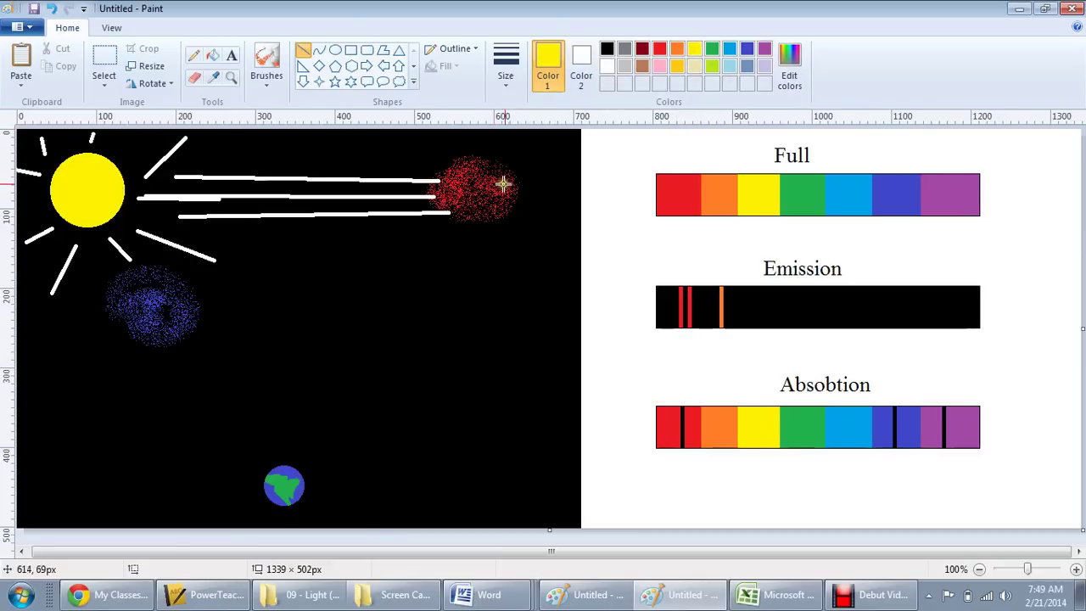
left_click_drag(503, 184, 569, 184)
left_click(557, 228)
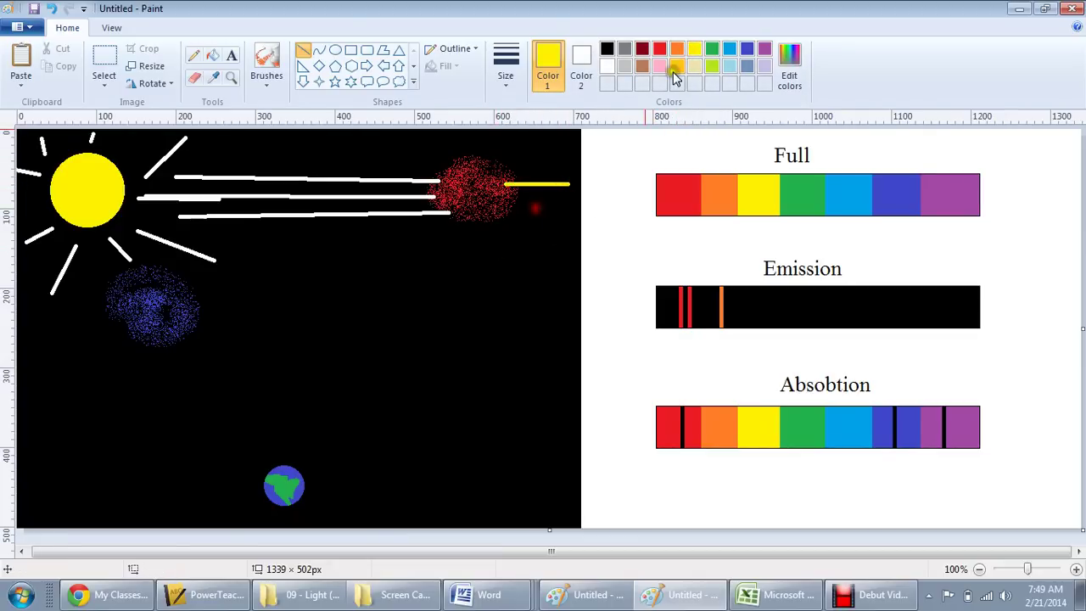
left_click(712, 48)
mouse_move(505, 192)
left_mouse_down()
mouse_move(566, 193)
mouse_move(564, 207)
left_mouse_up()
left_click(588, 200)
left_click(556, 218)
left_click(727, 67)
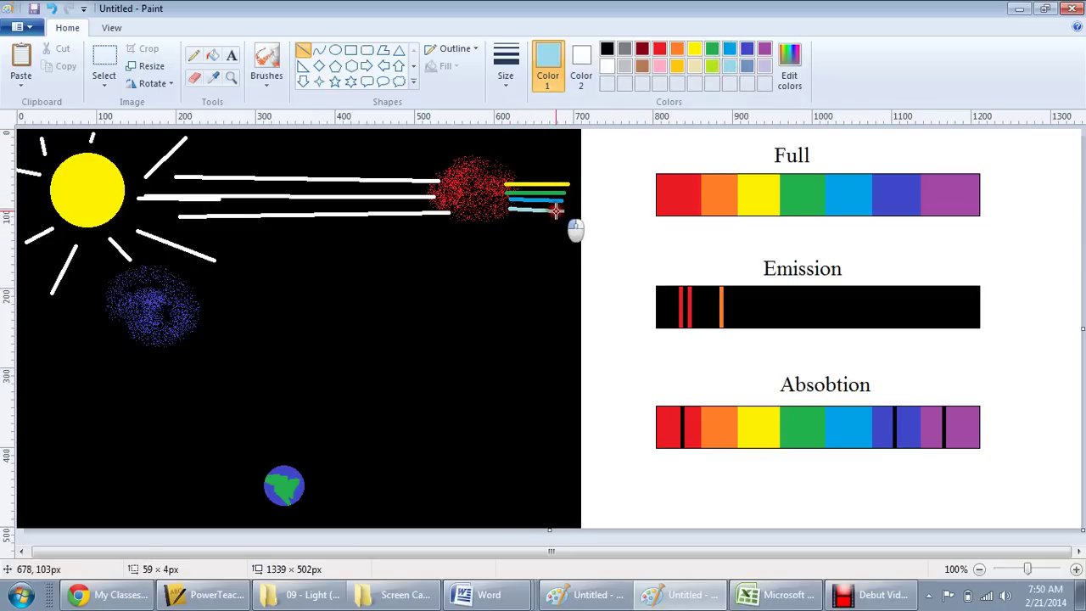
left_click(539, 244)
left_click(764, 48)
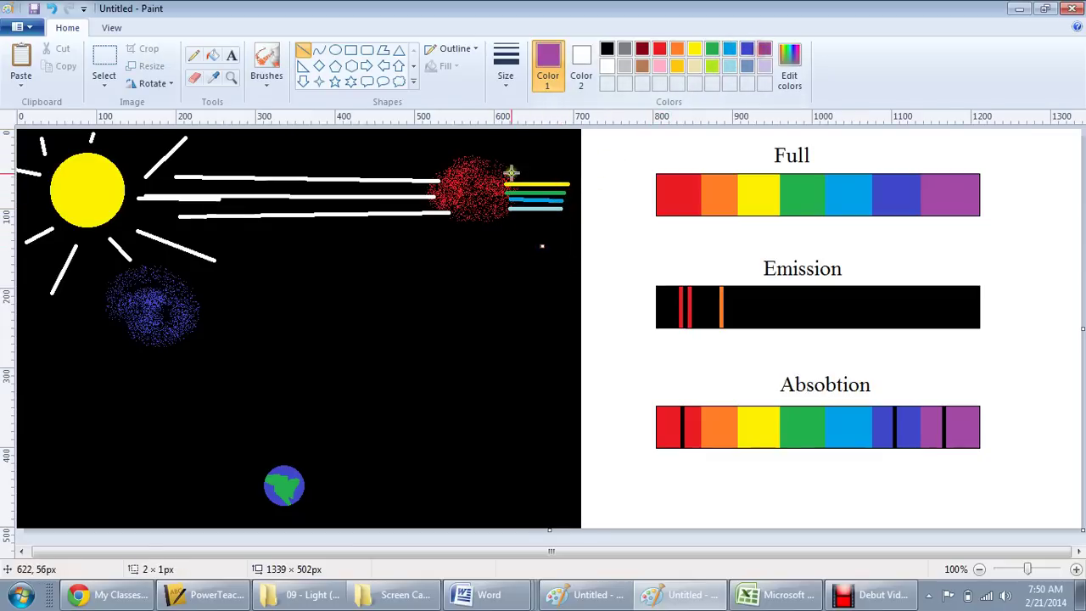
mouse_move(507, 174)
left_mouse_down()
mouse_move(582, 173)
mouse_move(566, 174)
left_mouse_up()
left_click(562, 260)
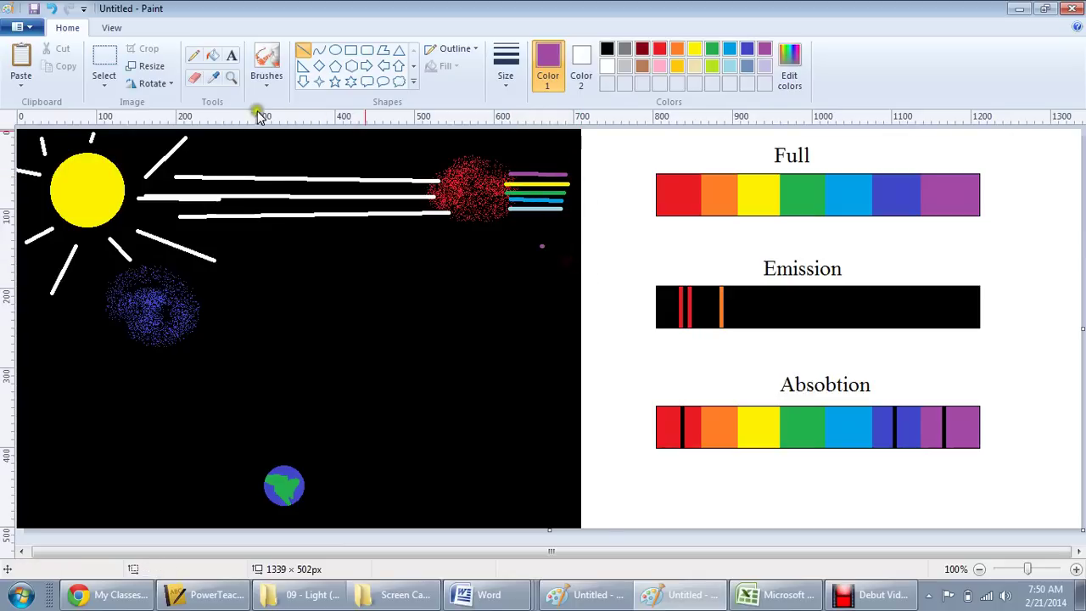
Draw red rays fanning downward and above from the red nebula.
left_click(660, 49)
mouse_move(463, 242)
left_mouse_down()
mouse_move(231, 371)
mouse_move(485, 488)
left_mouse_up()
mouse_move(496, 253)
left_mouse_down()
mouse_move(544, 471)
mouse_move(454, 283)
mouse_move(331, 446)
left_mouse_up()
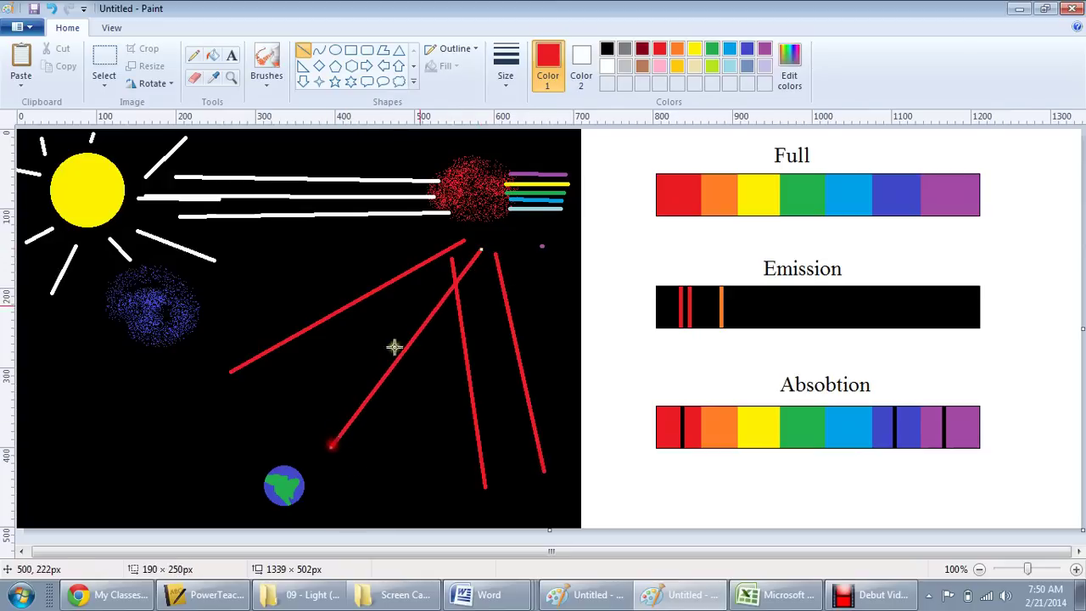
left_click_drag(431, 169, 376, 126)
mouse_move(485, 146)
left_mouse_down()
mouse_move(498, 131)
mouse_move(564, 140)
left_mouse_up()
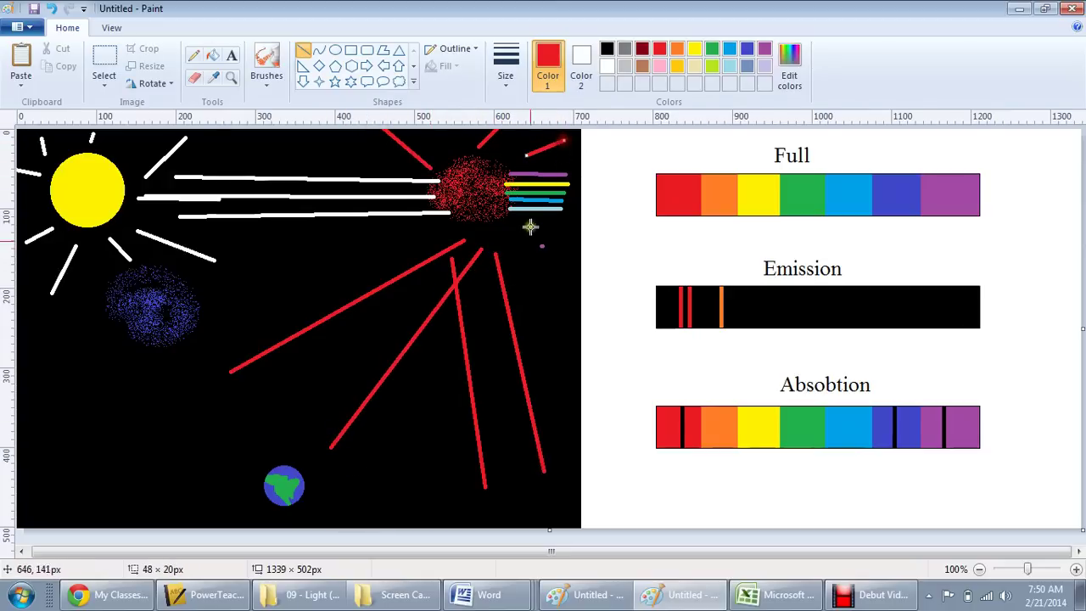
Add orange rays scattering left and down-right from the red nebula.
left_click(677, 49)
mouse_move(429, 238)
left_mouse_down()
mouse_move(208, 295)
mouse_move(399, 441)
left_mouse_up()
mouse_move(491, 248)
left_mouse_down()
mouse_move(481, 487)
mouse_move(560, 307)
left_mouse_up()
mouse_move(485, 237)
left_mouse_down()
mouse_move(574, 331)
mouse_move(572, 351)
left_mouse_up()
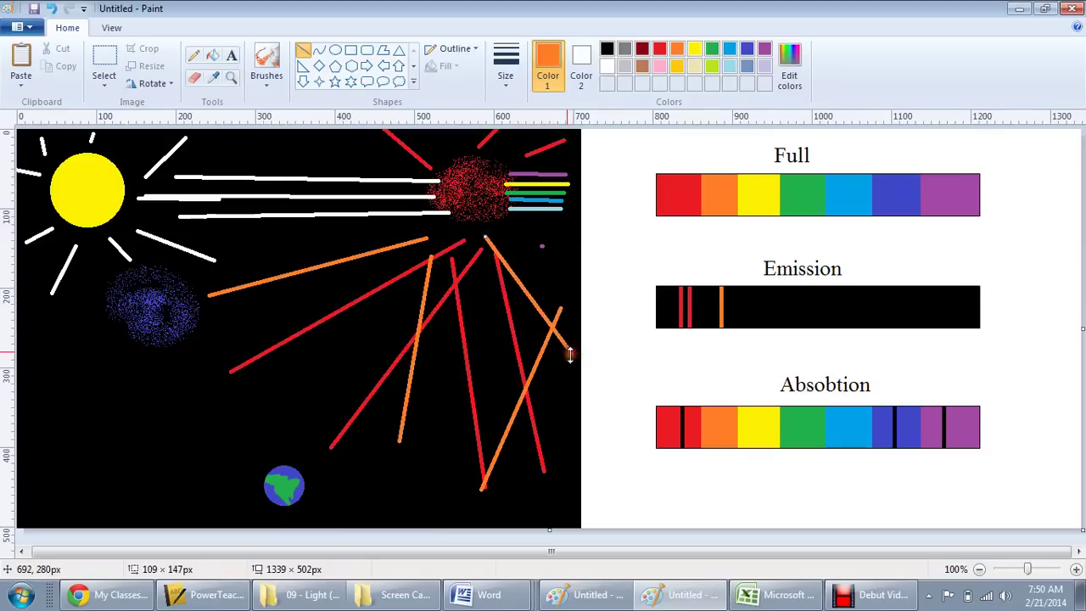
left_click(554, 274)
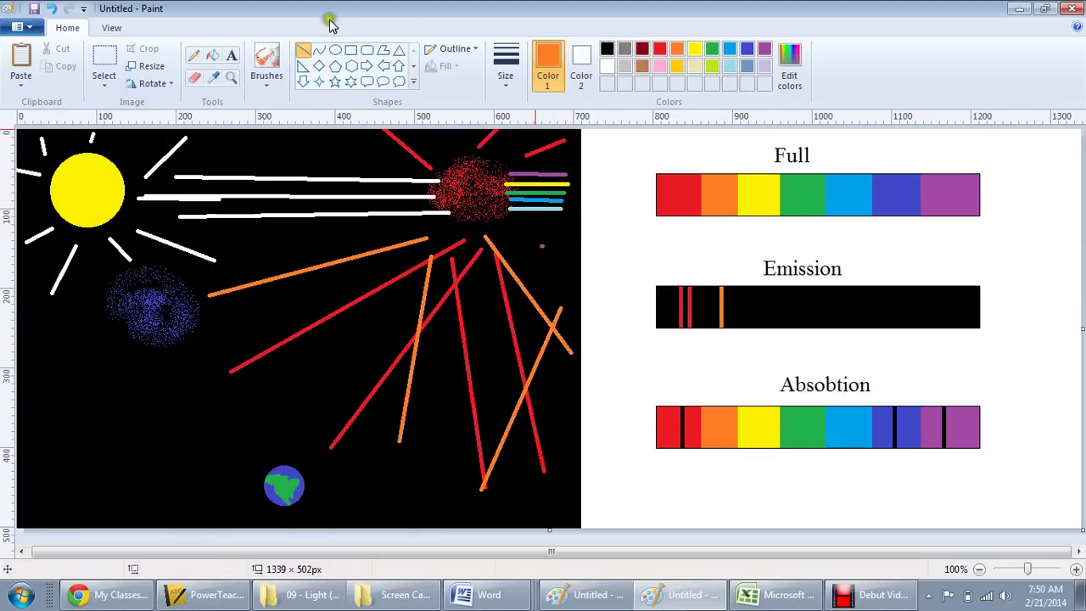
left_click(101, 58)
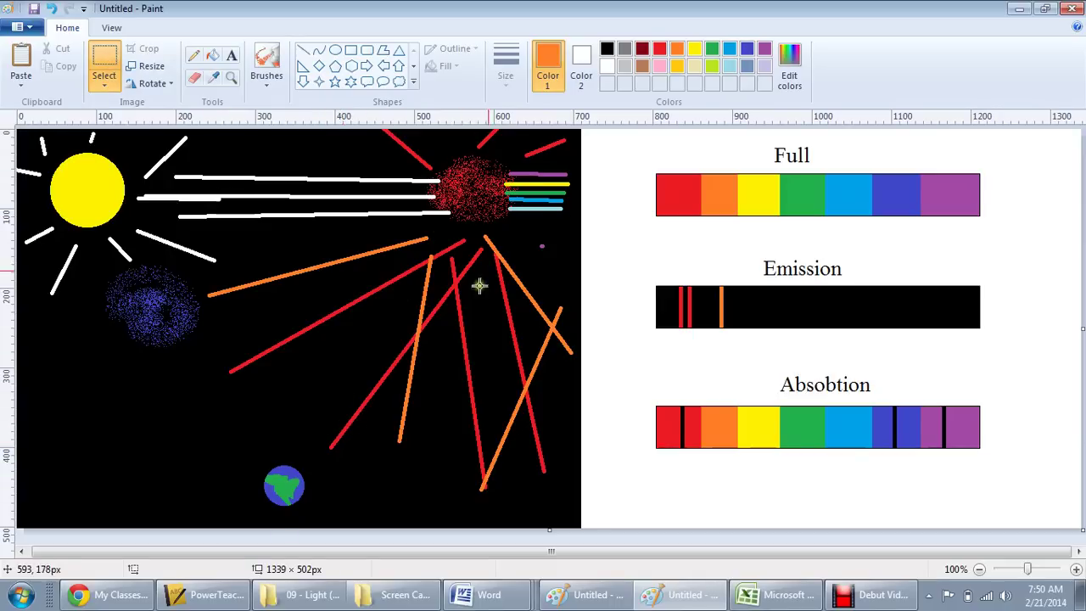
left_click_drag(499, 167, 574, 217)
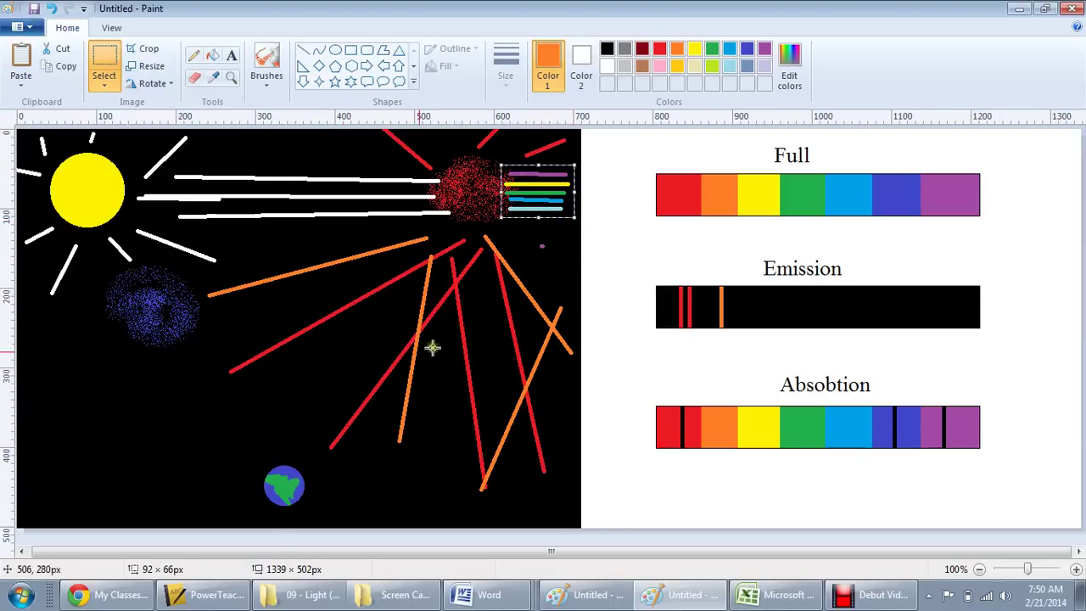
left_click(314, 381)
left_click_drag(298, 417, 351, 464)
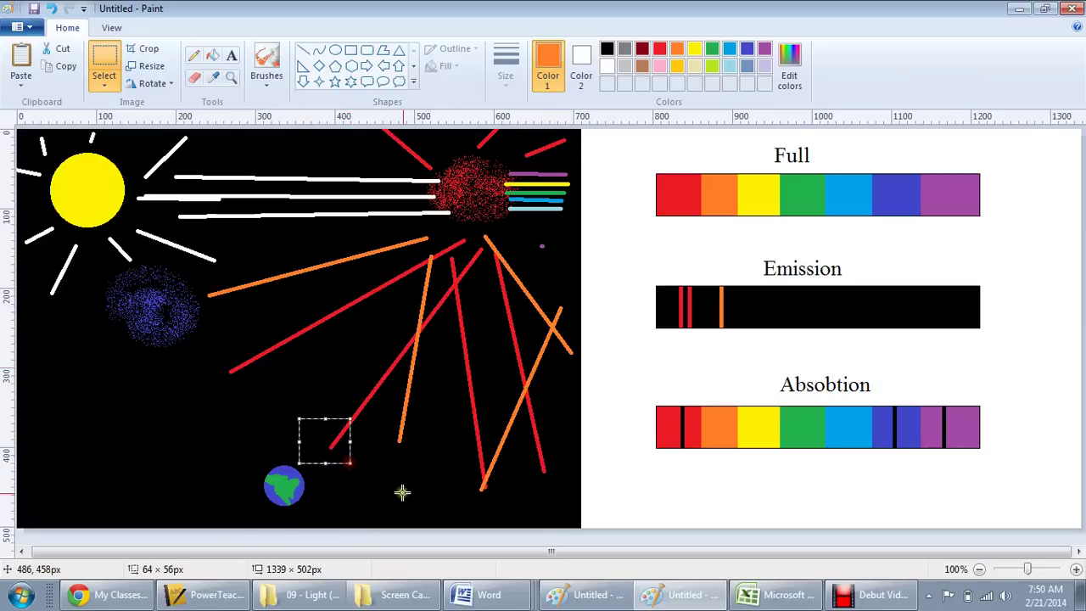
left_click(402, 492)
left_click_drag(381, 416, 412, 456)
left_click(415, 491)
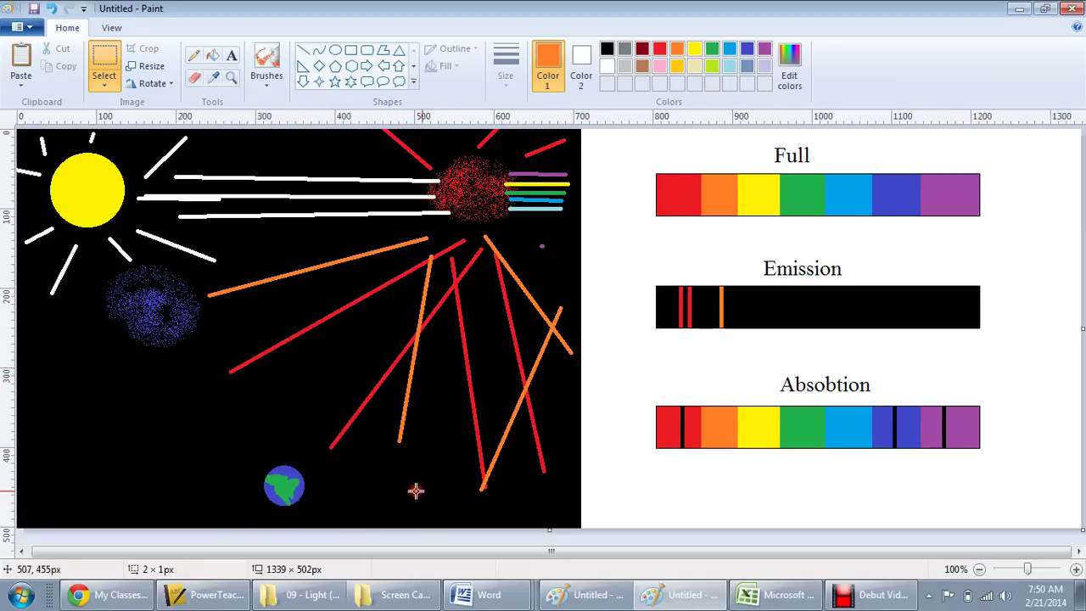
left_click_drag(639, 239, 997, 350)
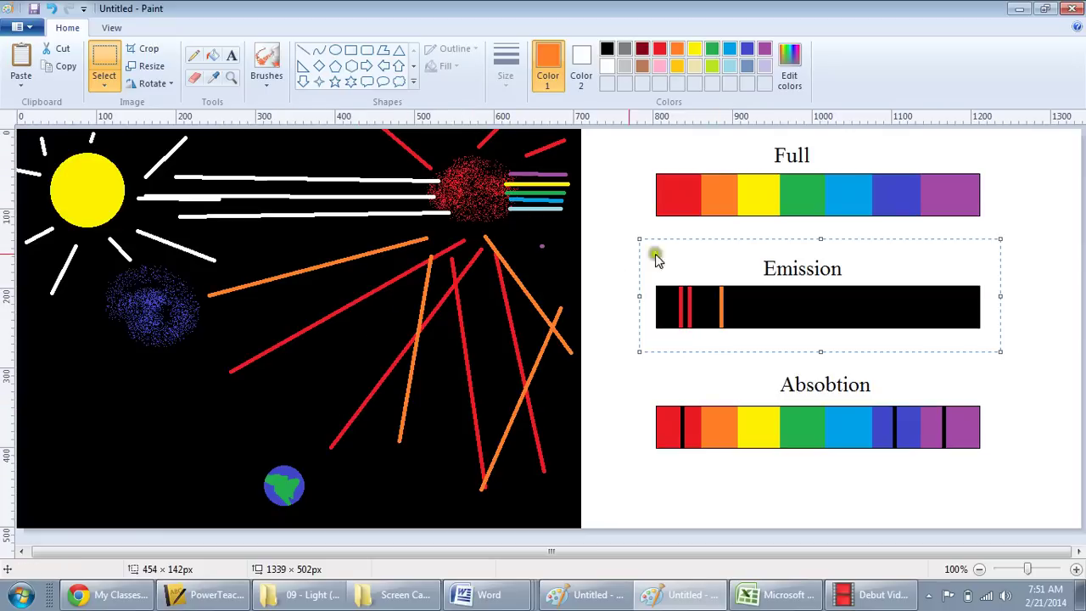
left_click_drag(644, 246, 989, 337)
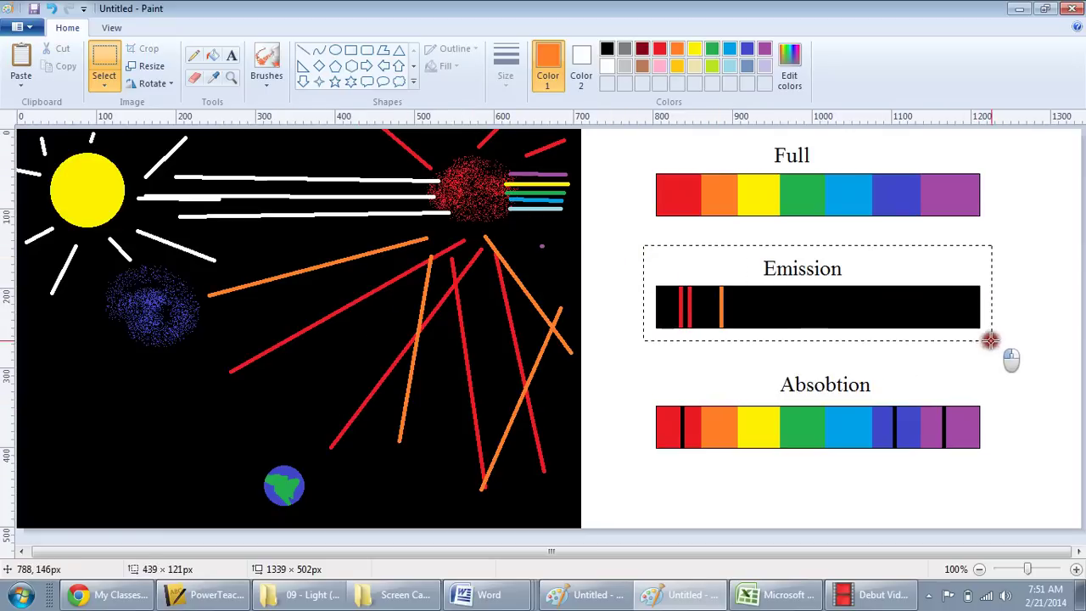
left_click(1052, 417)
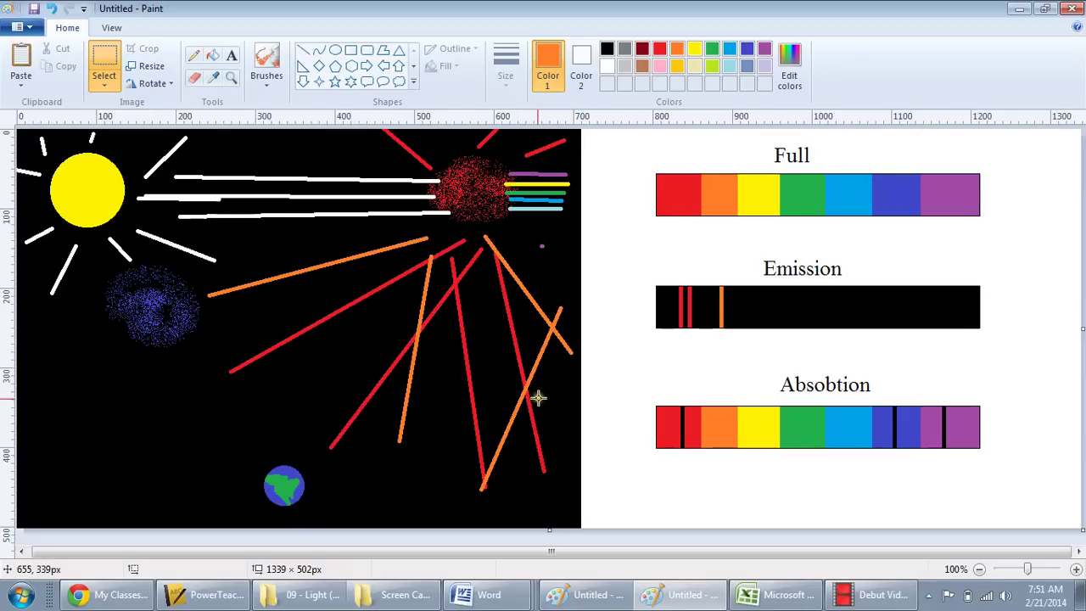
left_click_drag(205, 251, 100, 365)
left_click(193, 441)
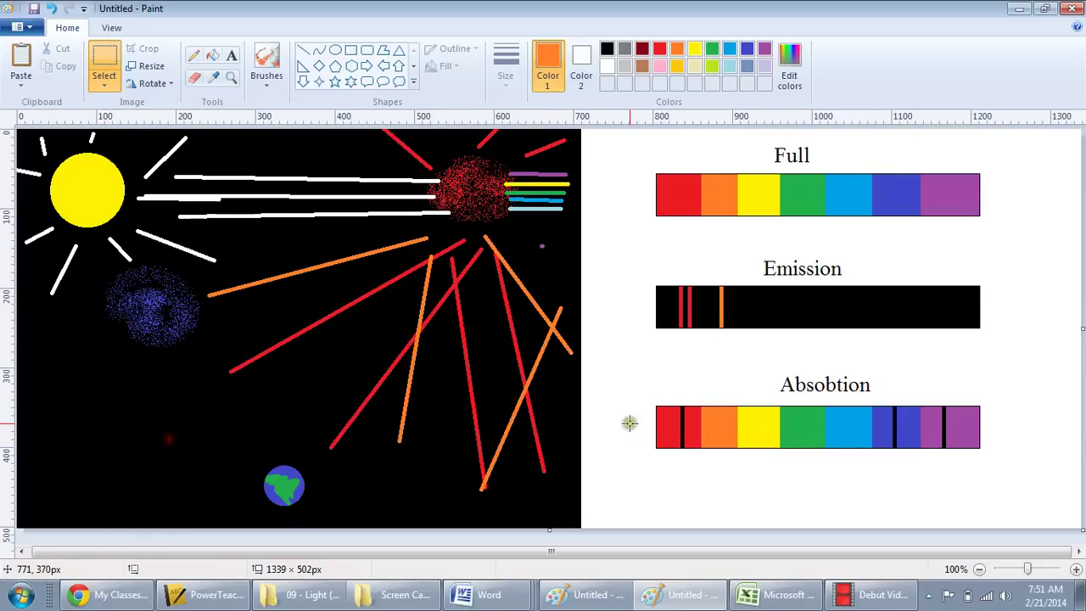
left_click_drag(645, 368, 994, 462)
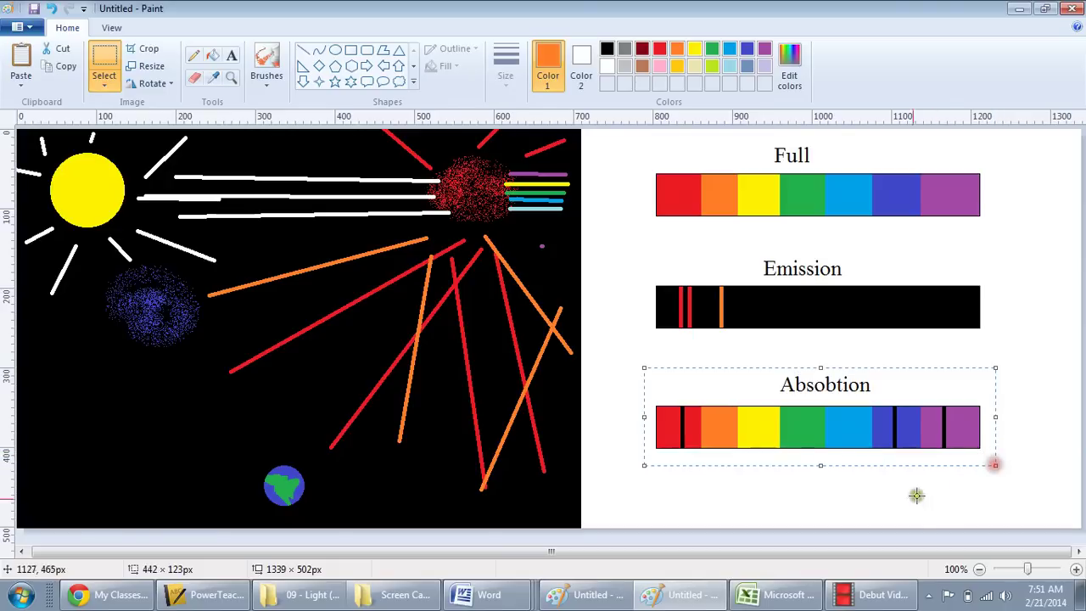
left_click(906, 502)
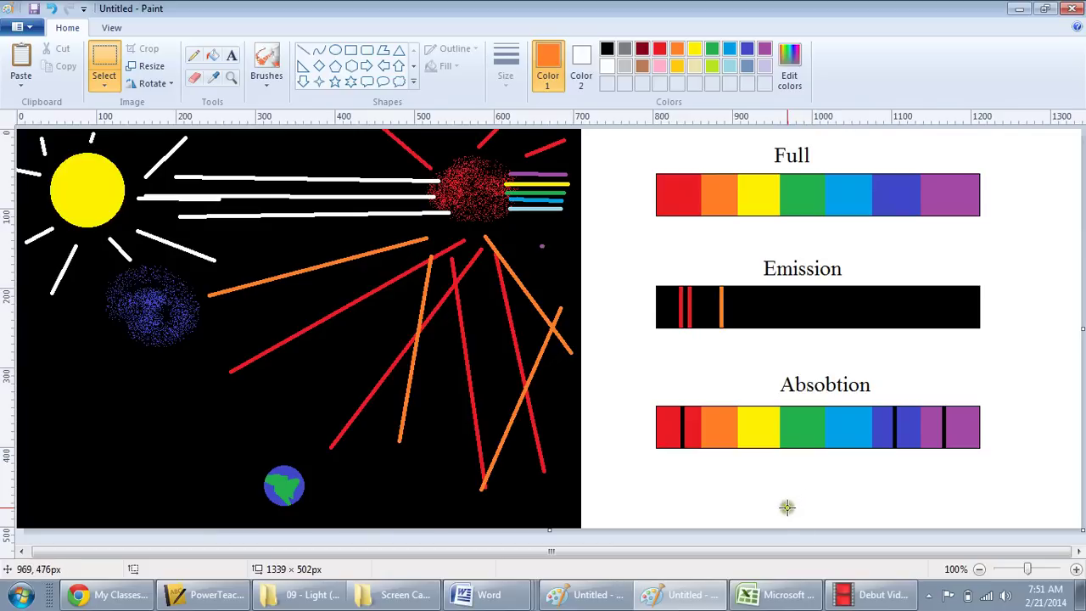
Undo the orange, coloured and white sun ray strokes.
key("ctrl+z")
key("ctrl+z")
key("ctrl+z")
key("ctrl+z")
key("ctrl+z")
key("ctrl+z")
key("ctrl+z")
key("ctrl+z")
key("ctrl+z")
key("ctrl+z")
key("ctrl+z")
key("ctrl+z")
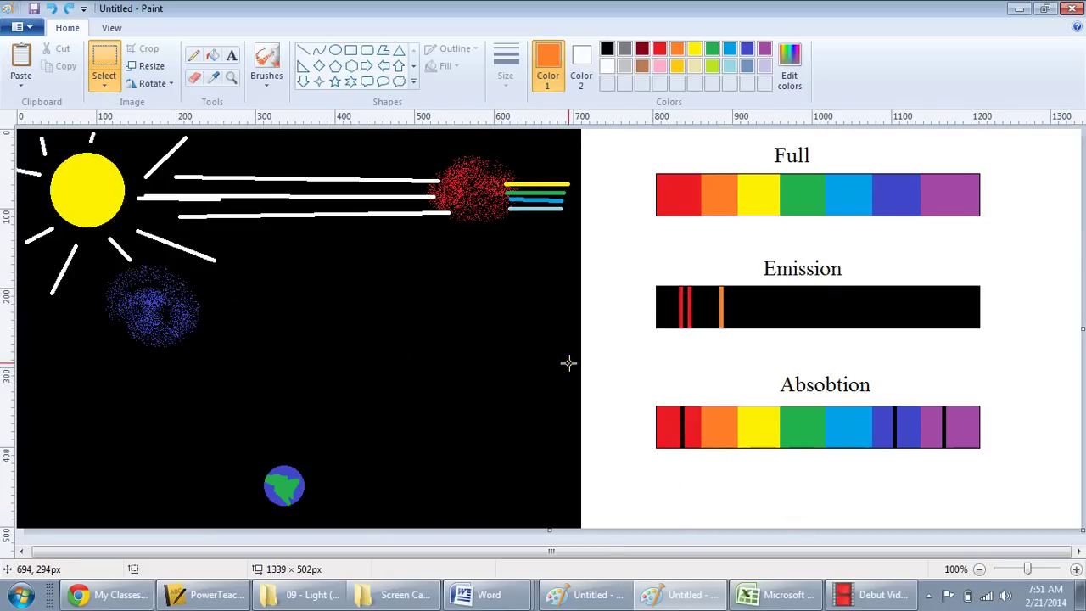
key("ctrl+z")
key("ctrl+z")
key("ctrl+z")
key("ctrl+z")
key("ctrl+z")
key("ctrl+z")
key("ctrl+z")
key("ctrl+z")
key("ctrl+z")
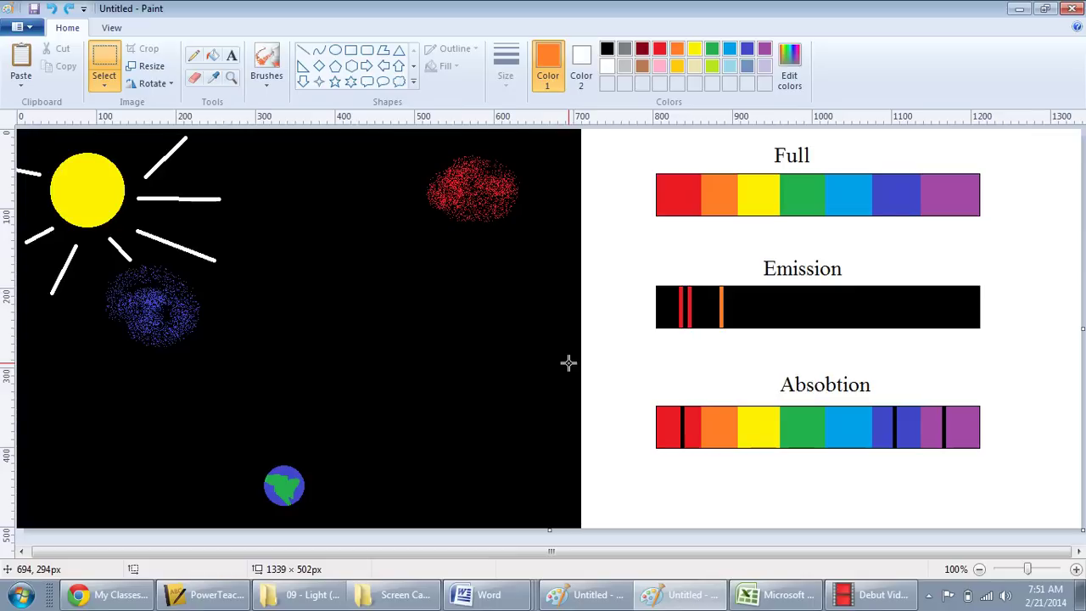
key("ctrl+z")
key("ctrl+z")
key("ctrl+z")
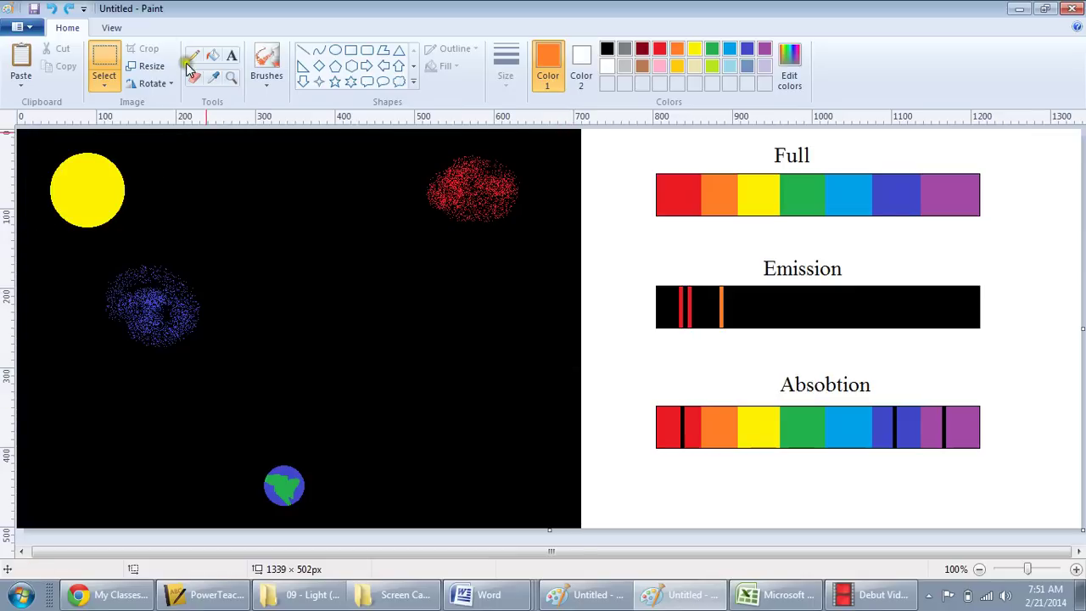
Select the red nebula, drag it left, and delete it, leaving a white patch.
left_click_drag(414, 162, 528, 230)
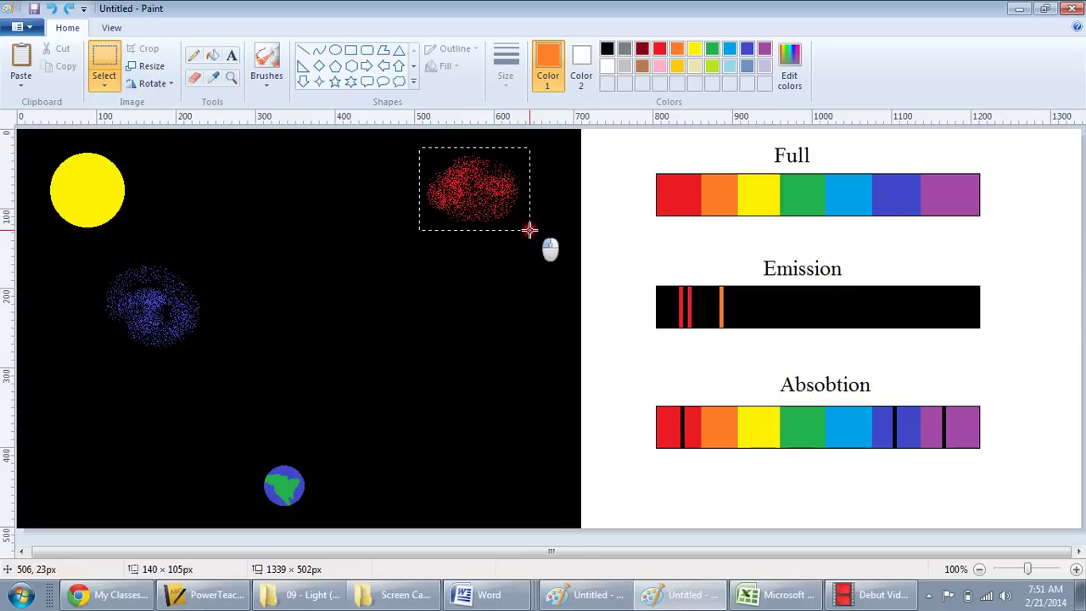
left_click_drag(509, 190, 286, 283)
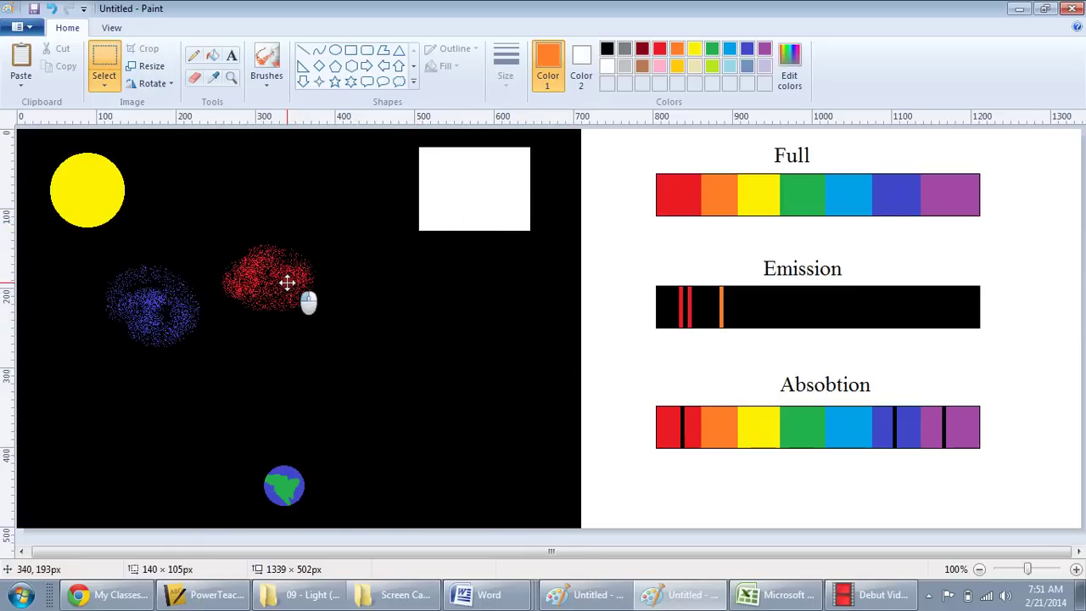
key("Delete")
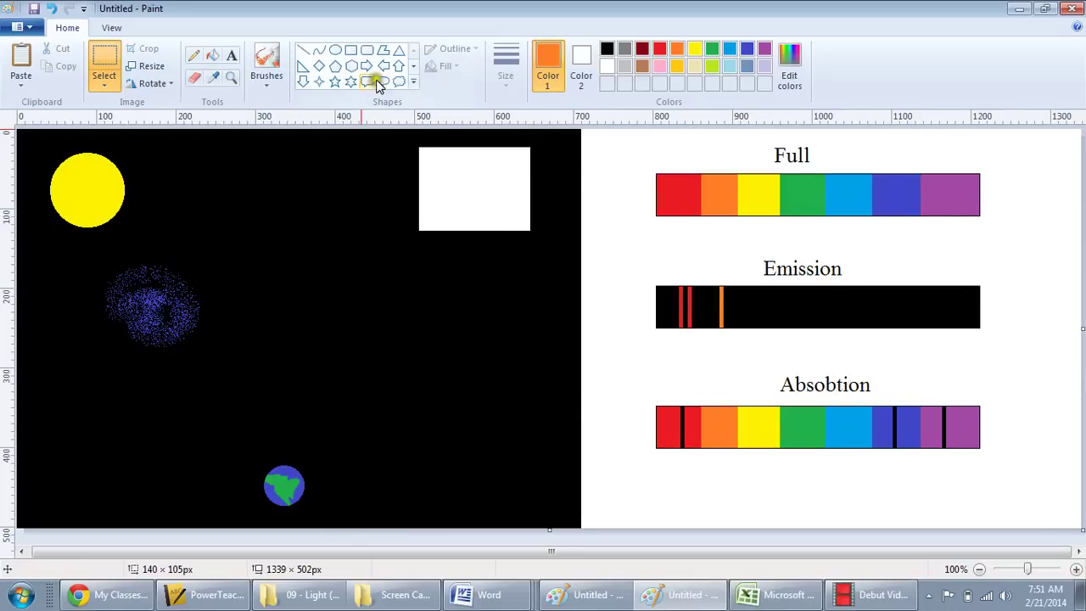
Fill the white patch with black.
left_click(213, 57)
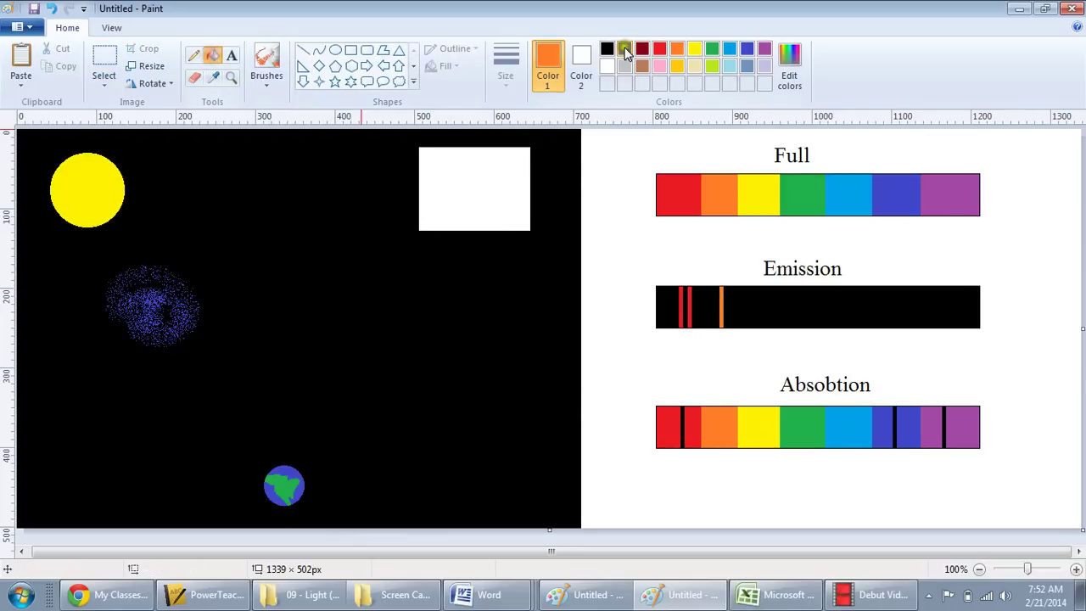
left_click(607, 48)
left_click(473, 221)
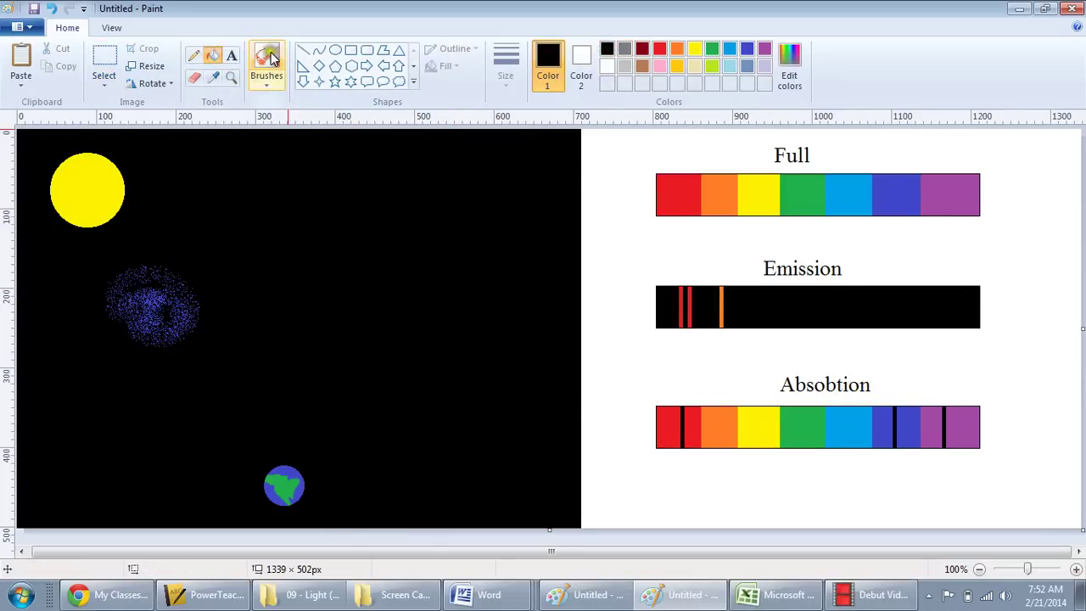
Spray red over the blue gas cloud with the airbrush.
left_click(266, 89)
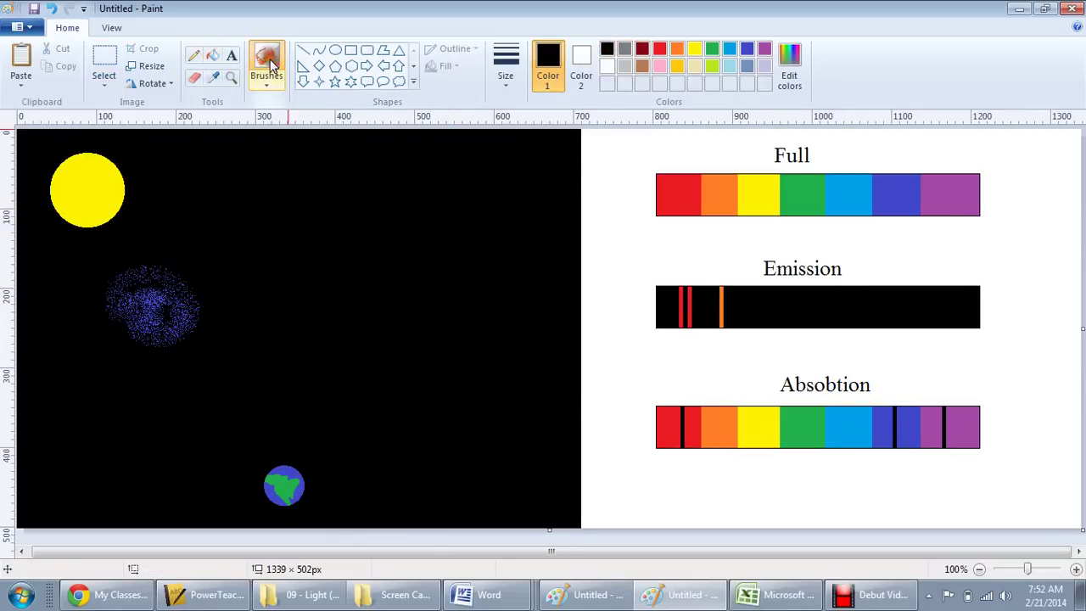
left_click(660, 48)
mouse_move(133, 315)
left_mouse_down()
mouse_move(169, 278)
mouse_move(136, 319)
mouse_move(151, 290)
mouse_move(147, 327)
mouse_move(180, 319)
mouse_move(116, 279)
mouse_move(172, 303)
mouse_move(153, 308)
mouse_move(206, 317)
left_mouse_up()
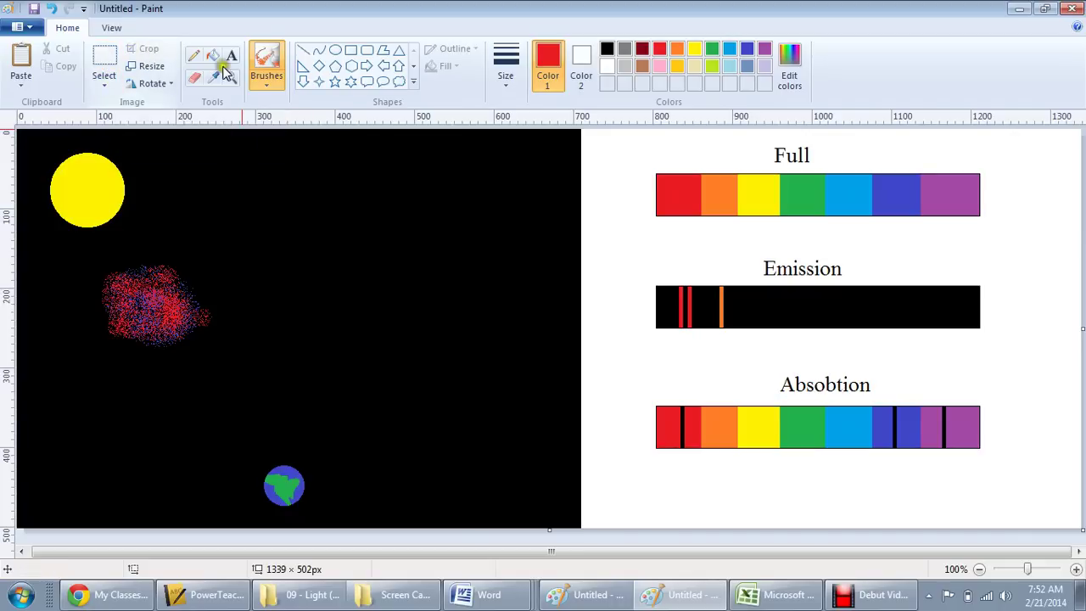
Draw eight white rays around the sun, one reaching into the cloud.
left_click(303, 51)
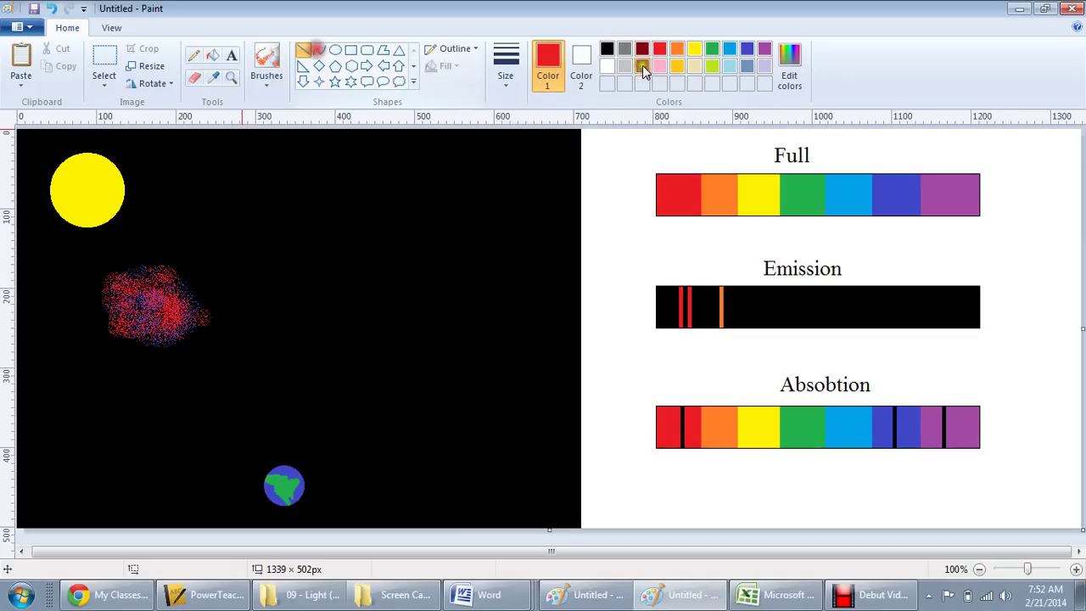
left_click(607, 66)
left_click_drag(100, 223, 109, 255)
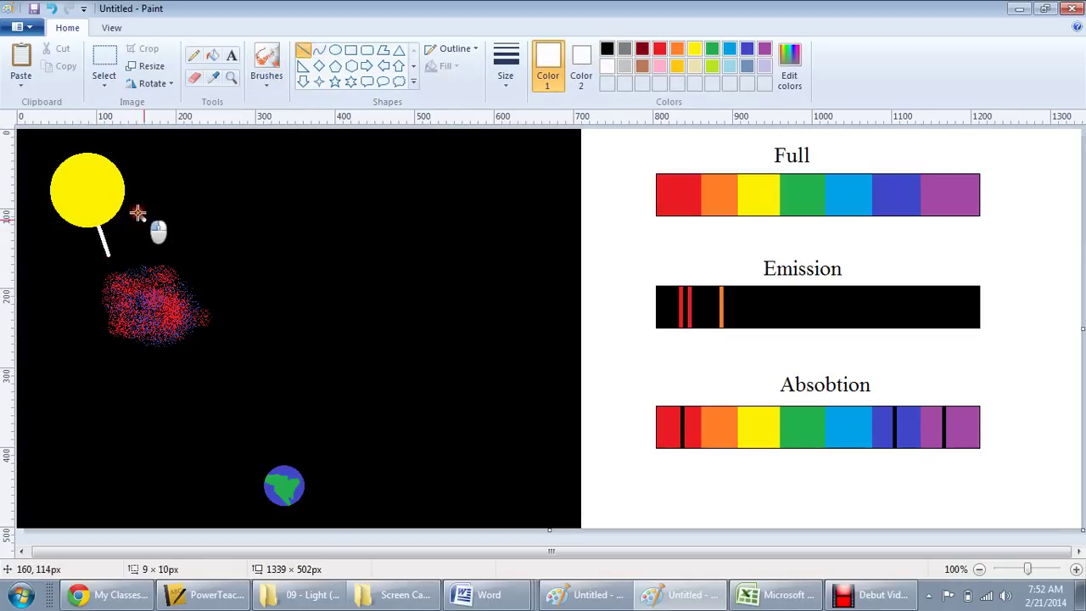
left_click_drag(136, 212, 191, 238)
left_click_drag(143, 181, 197, 166)
left_click_drag(65, 154, 44, 134)
left_click_drag(118, 153, 146, 134)
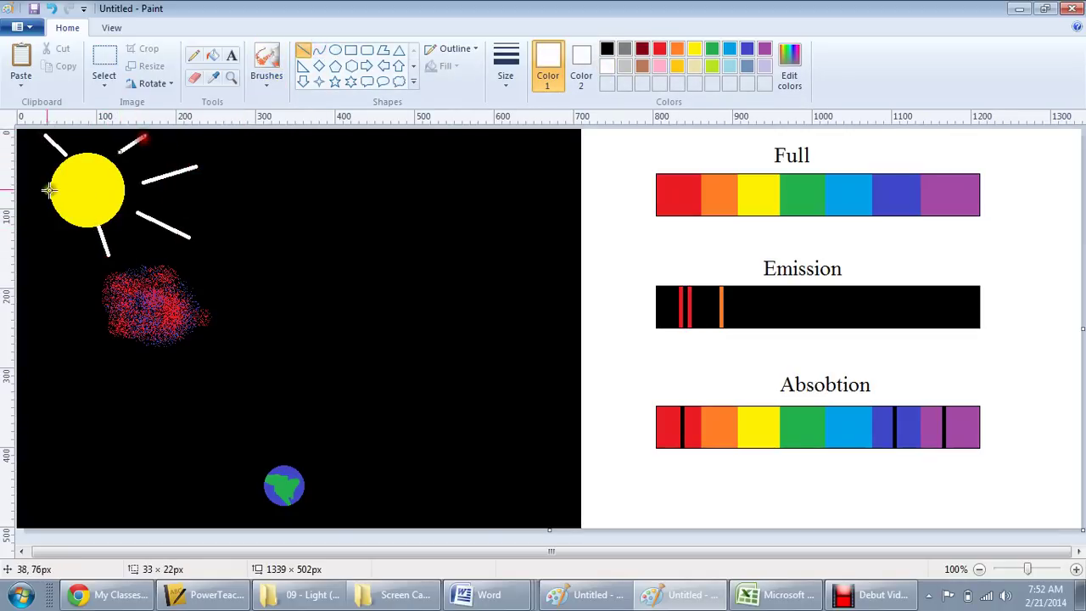
left_click_drag(43, 187, 17, 189)
left_click_drag(60, 226, 42, 269)
left_click_drag(108, 229, 146, 302)
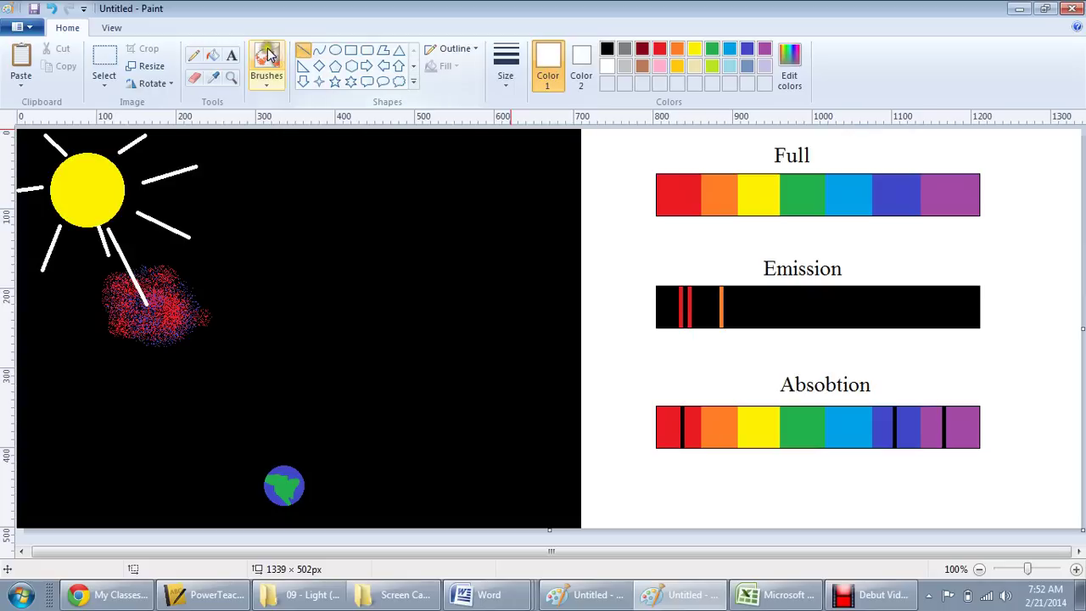
left_click(104, 56)
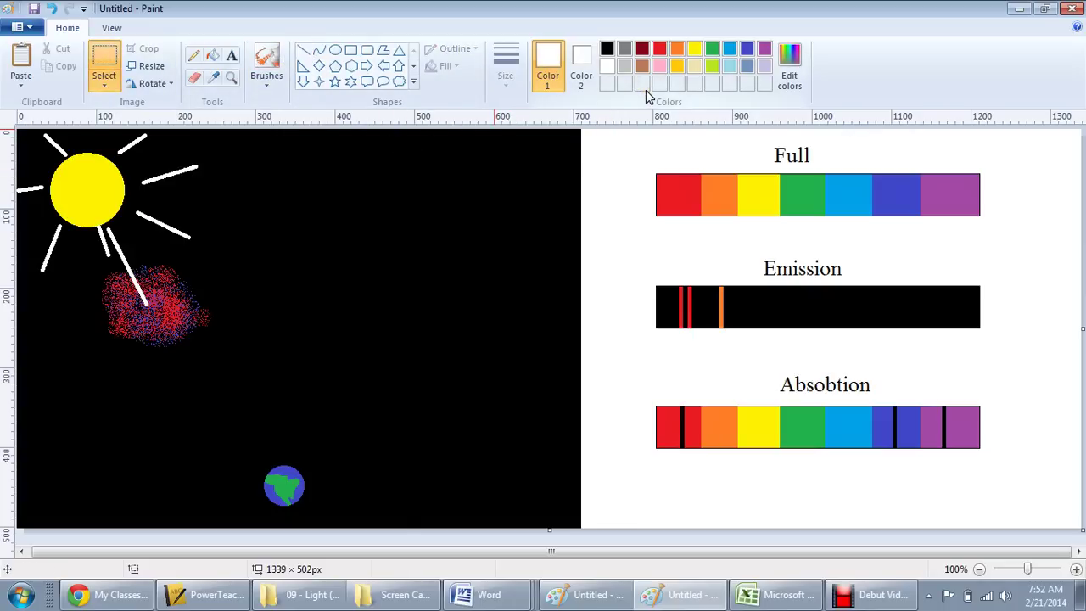
Draw five blue rays scattering outward from the gas cloud.
left_click(746, 48)
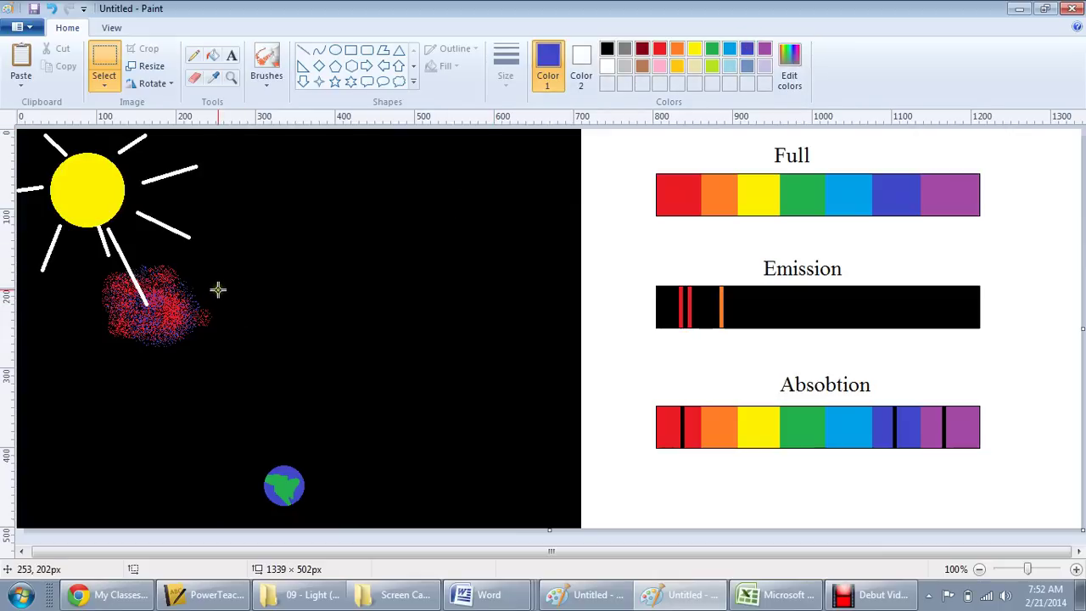
left_click(303, 49)
left_click_drag(209, 283, 476, 163)
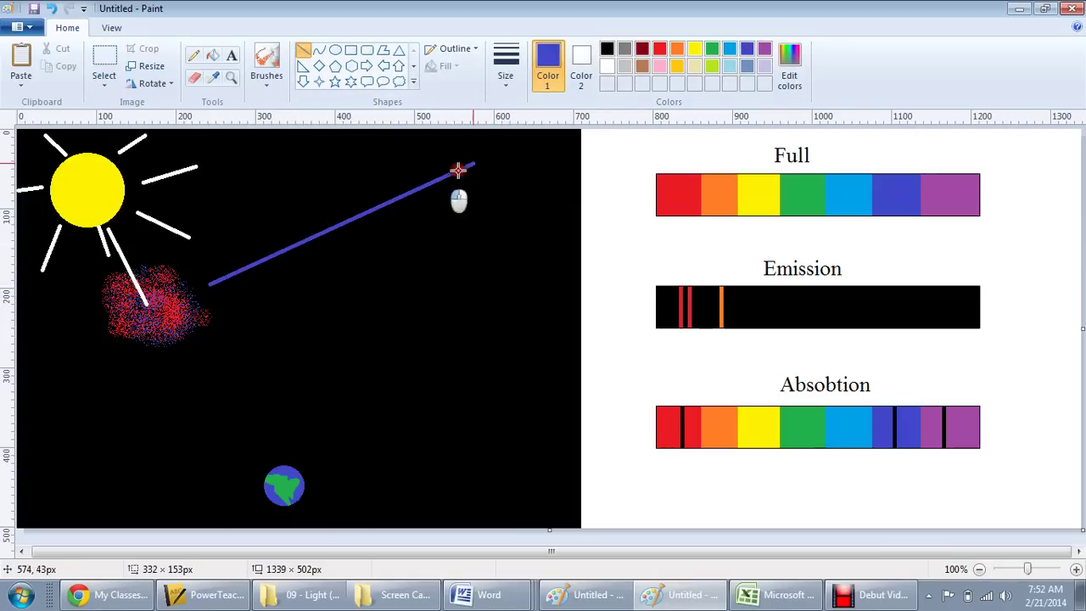
left_click_drag(234, 302, 519, 396)
left_click_drag(182, 368, 200, 498)
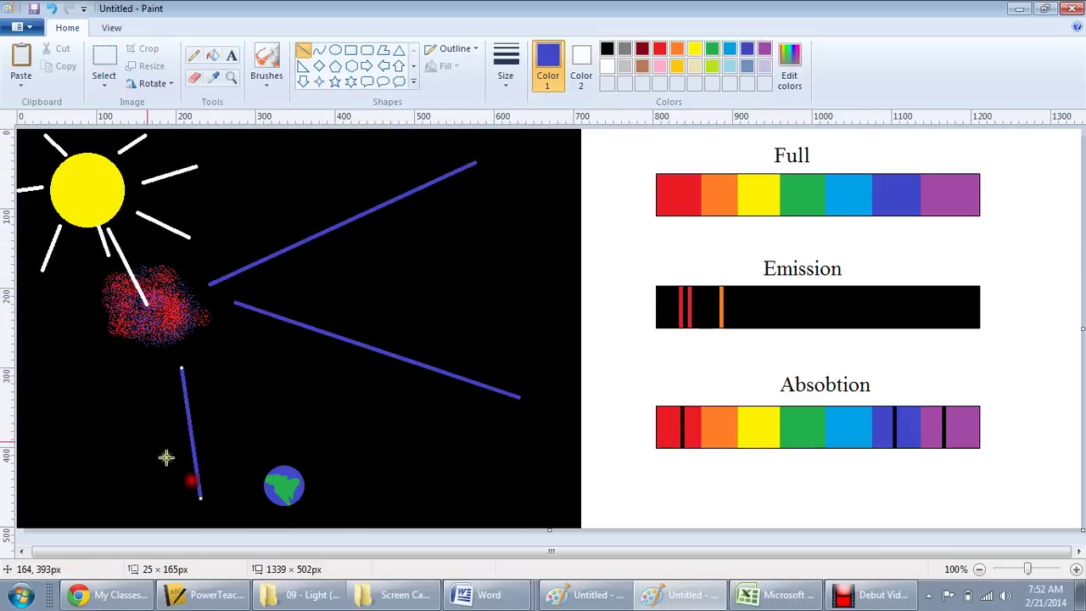
left_click_drag(125, 368, 48, 478)
left_click_drag(100, 339, 32, 325)
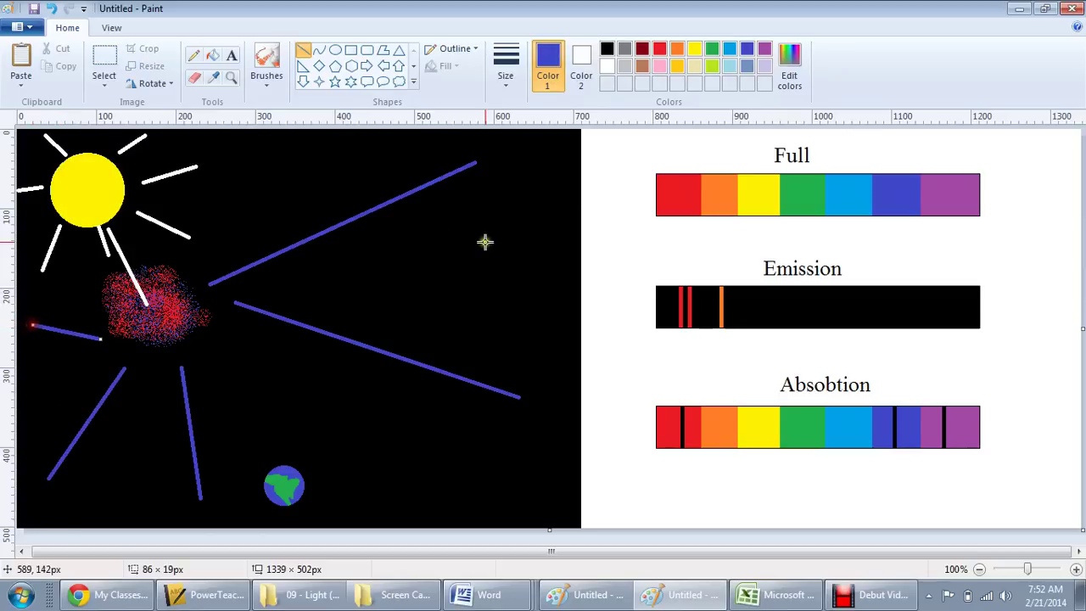
Draw four red rays scattering from the cloud in different directions.
left_click(659, 48)
left_click_drag(204, 265, 352, 164)
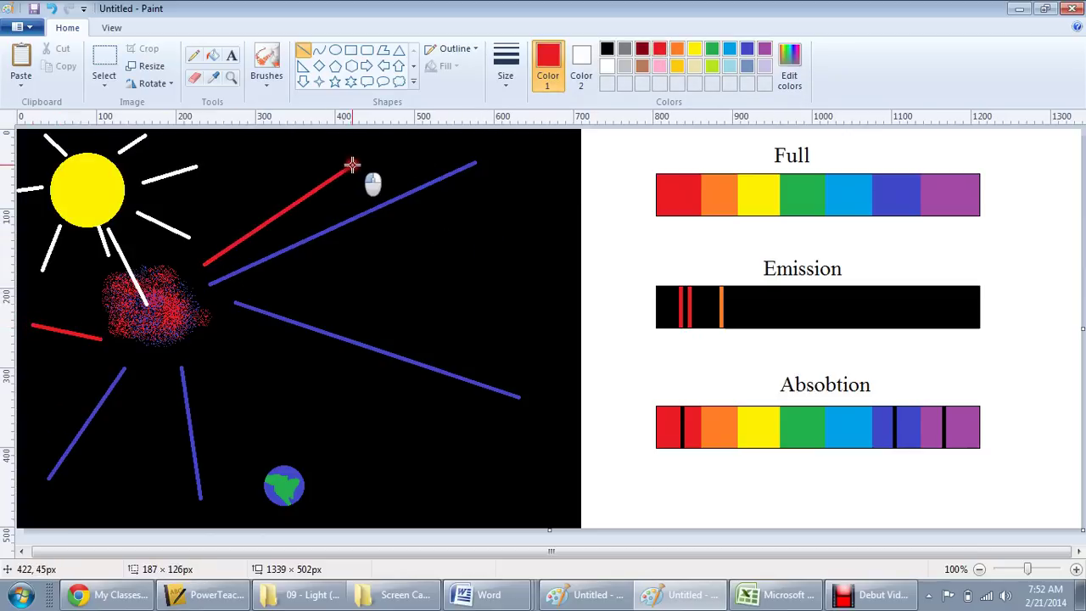
left_click_drag(236, 329, 441, 477)
left_click_drag(268, 295, 399, 272)
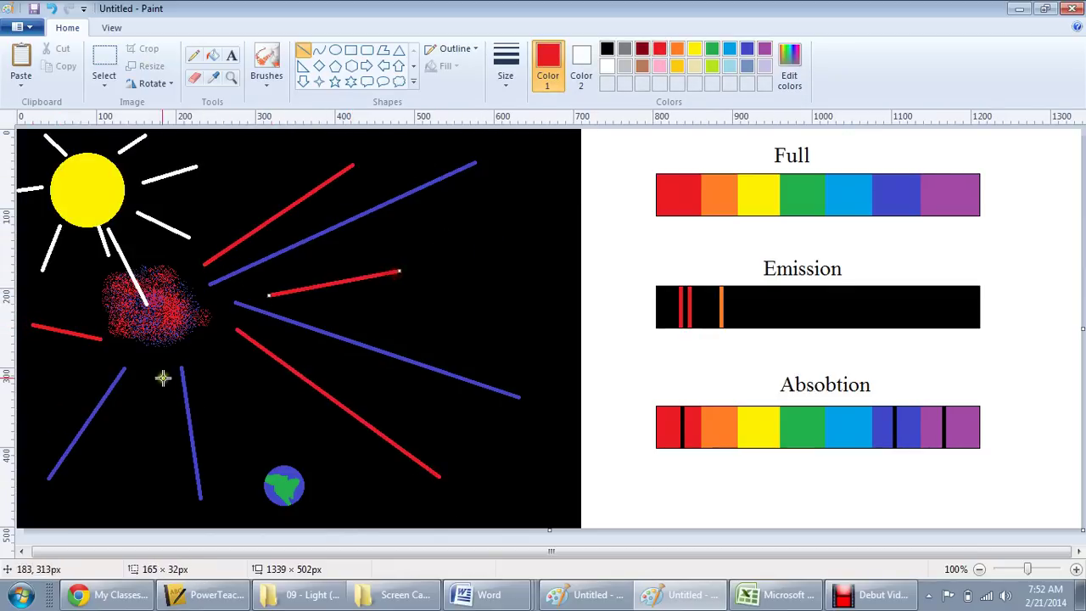
left_click_drag(161, 375, 152, 451)
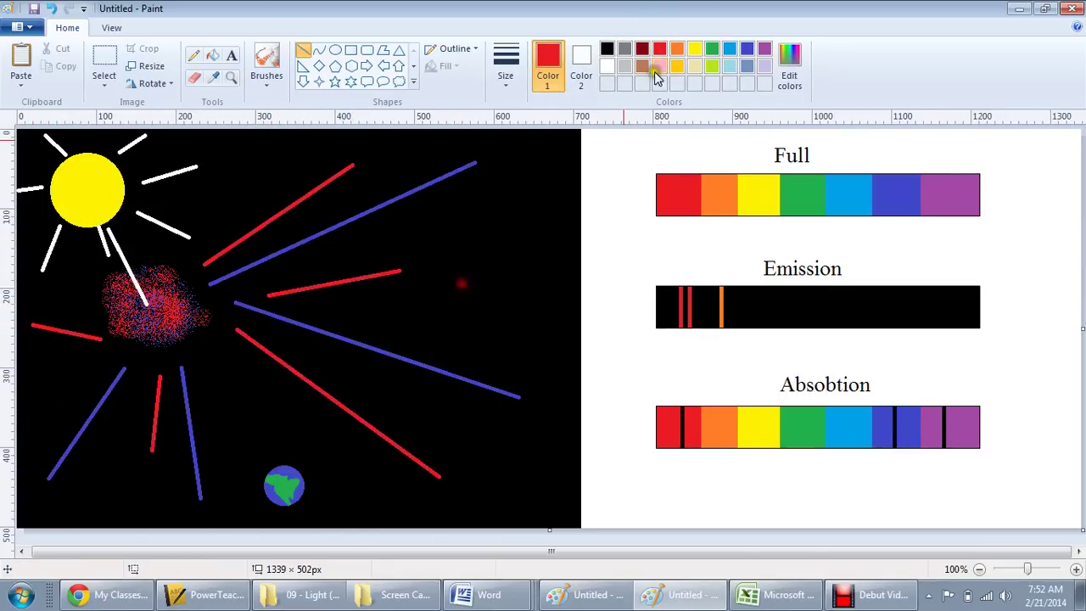
Draw orange rays scattering from the cloud down-left, right and upward.
left_click(676, 48)
left_click_drag(113, 352, 17, 420)
mouse_move(207, 352)
left_mouse_down()
mouse_move(357, 477)
mouse_move(467, 467)
mouse_move(502, 445)
left_mouse_up()
left_click_drag(258, 286, 442, 233)
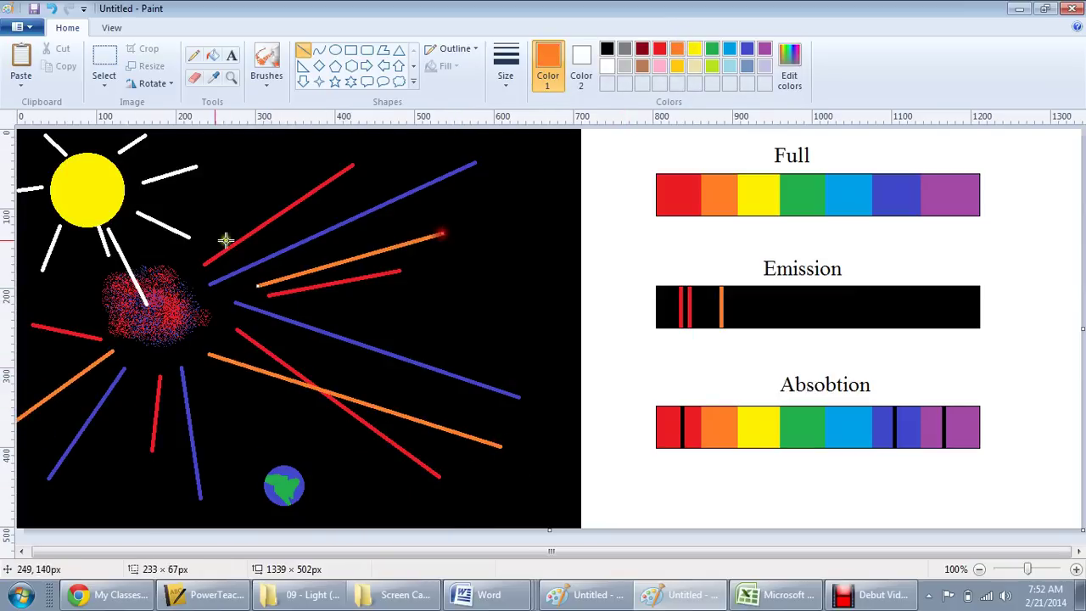
left_click_drag(212, 239, 235, 145)
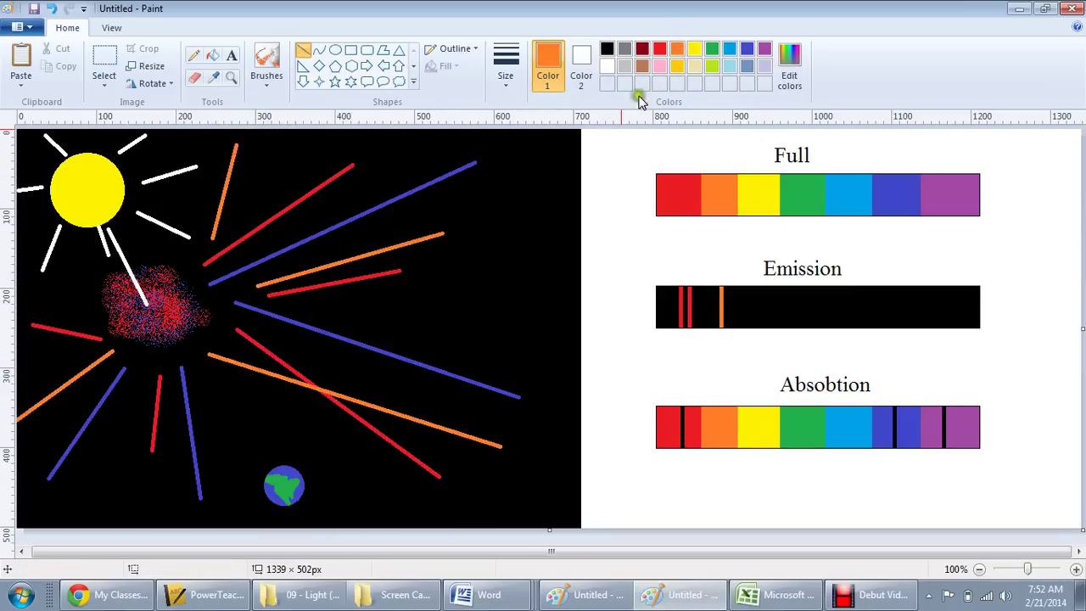
Draw green, yellow and light turquoise rays from the cloud down to Earth.
left_click(712, 49)
left_click_drag(179, 340, 264, 459)
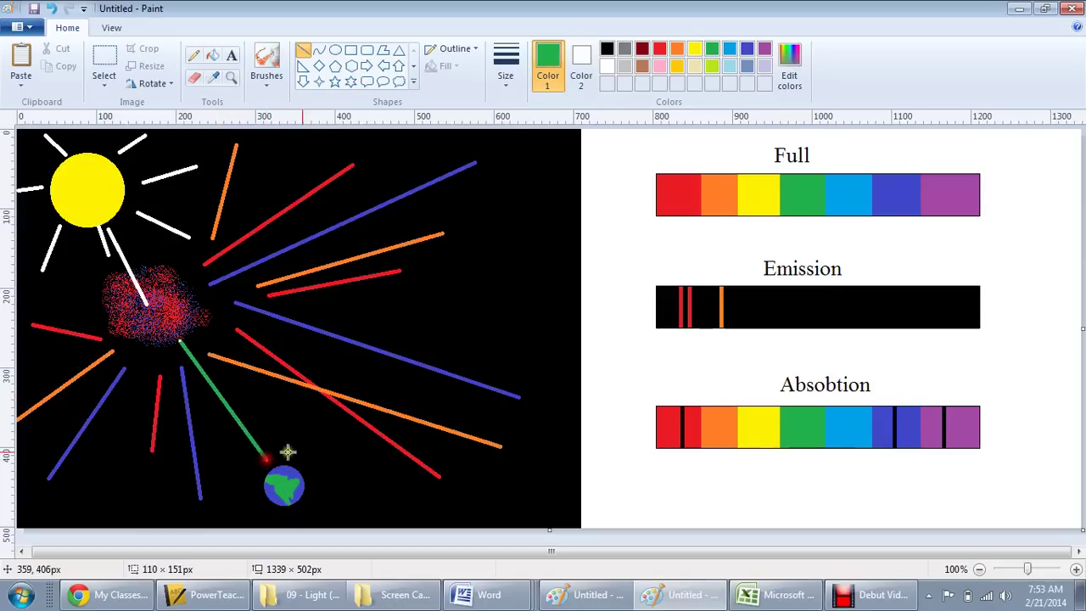
left_click(694, 49)
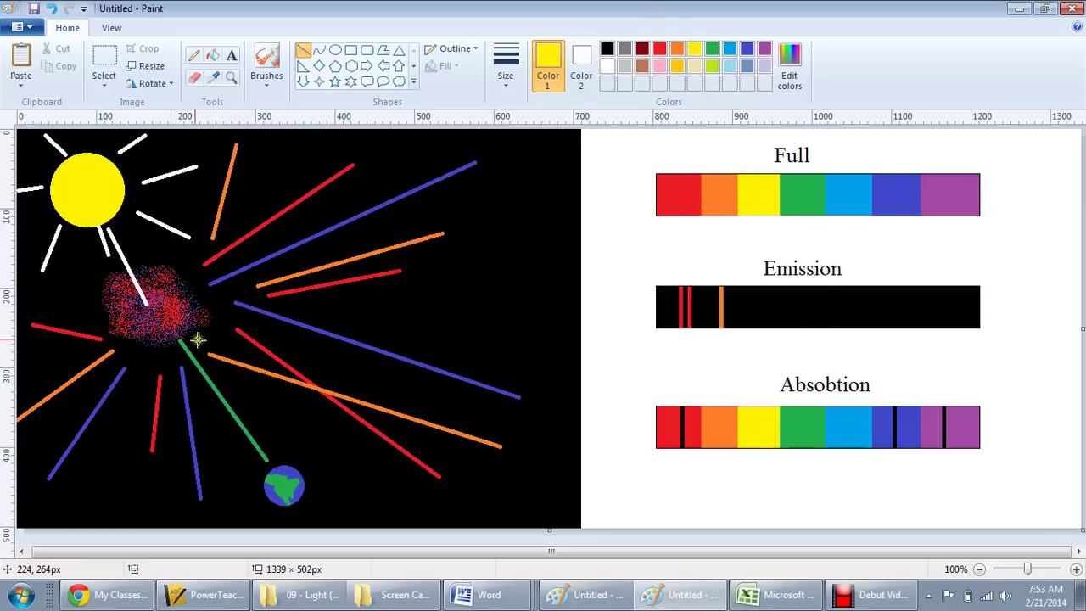
left_click_drag(186, 338, 272, 458)
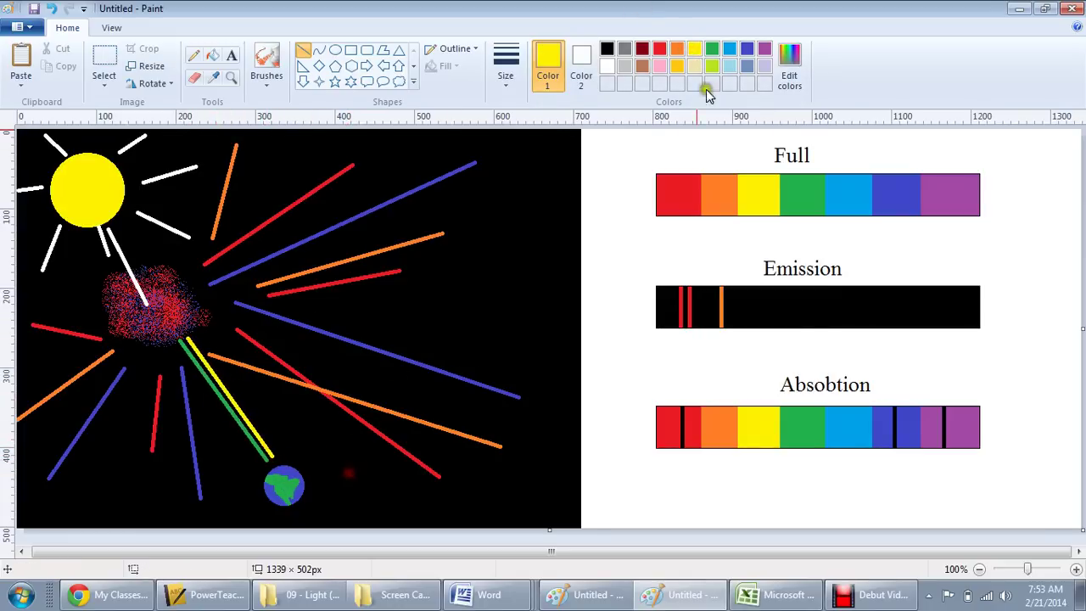
left_click(729, 66)
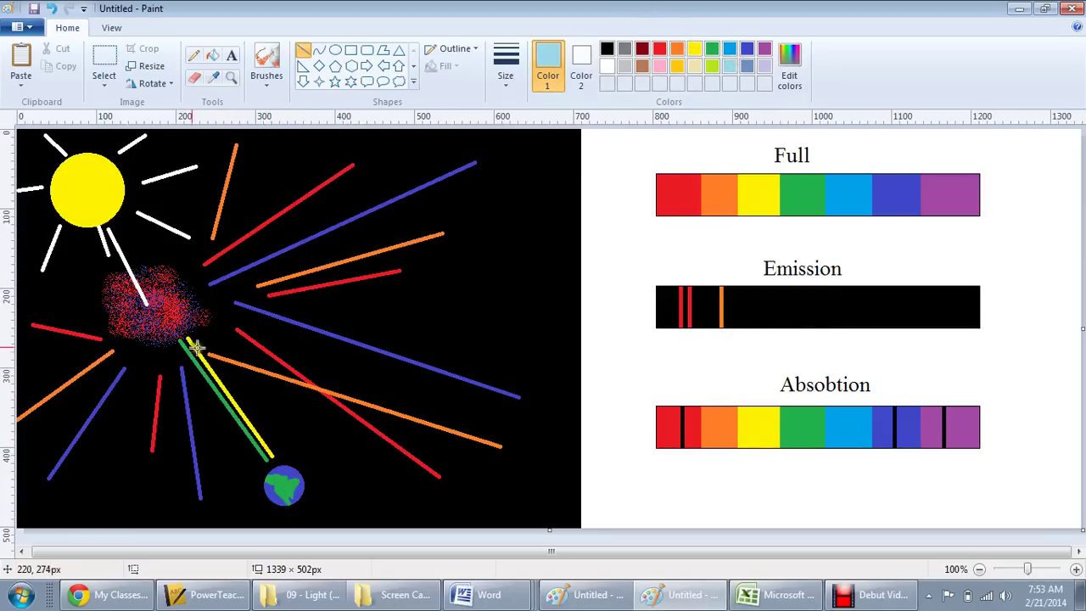
left_click_drag(170, 345, 262, 469)
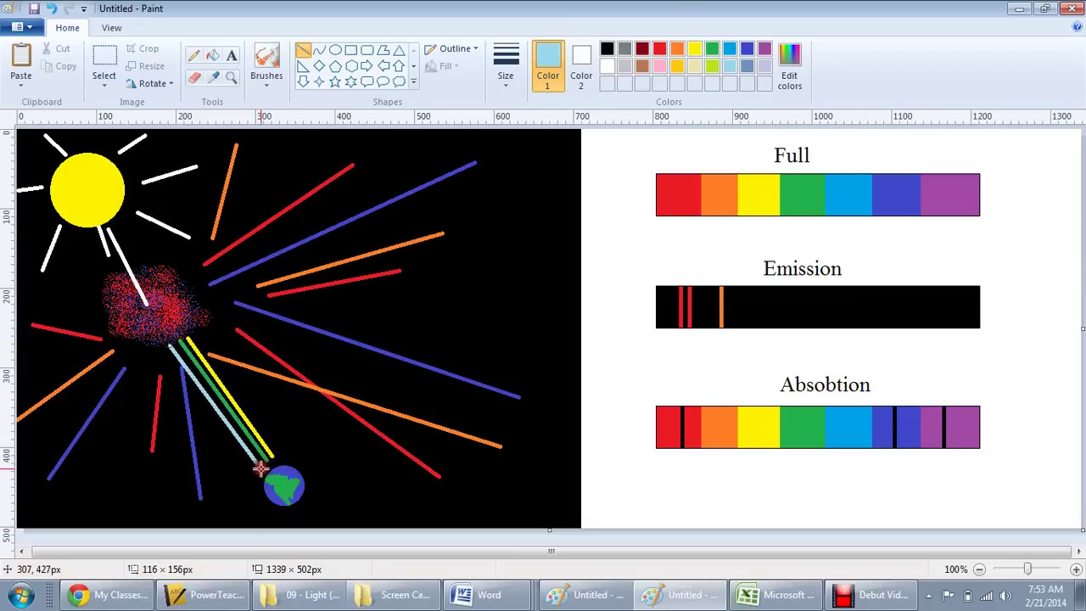
Draw five purple rays scattering from the cloud across space.
left_click(765, 48)
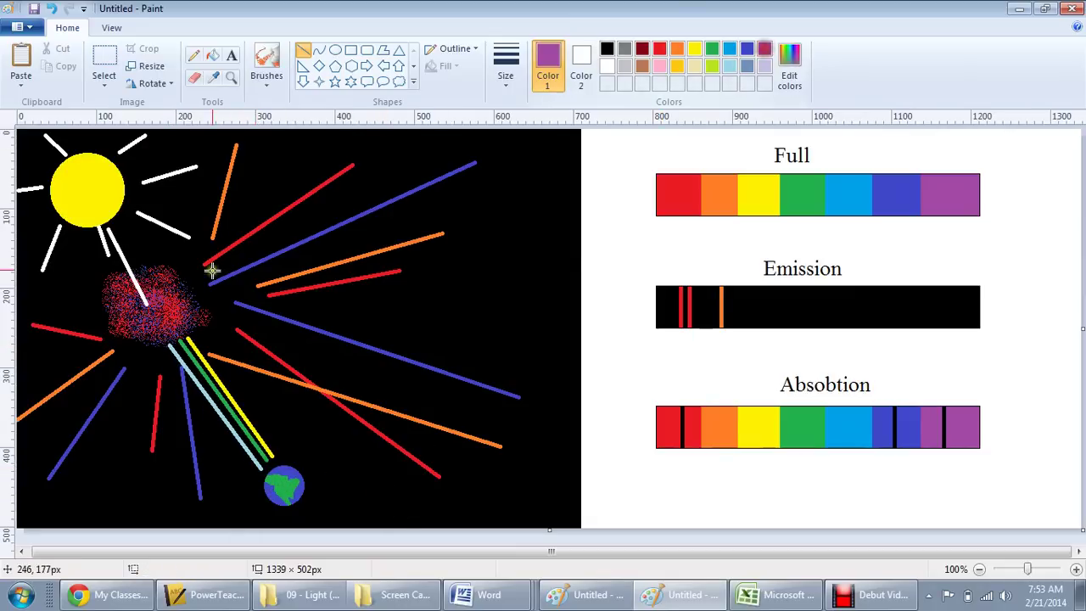
left_click_drag(211, 268, 386, 179)
left_click_drag(243, 294, 458, 323)
left_click_drag(143, 360, 126, 475)
left_click_drag(115, 342, 23, 341)
left_click_drag(188, 252, 204, 170)
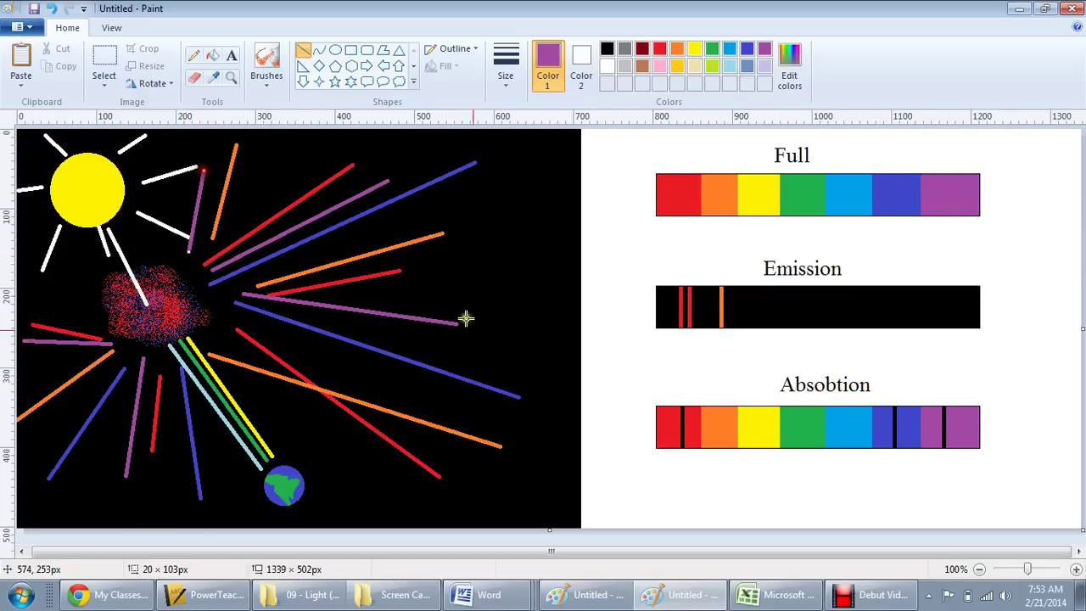
left_click(494, 276)
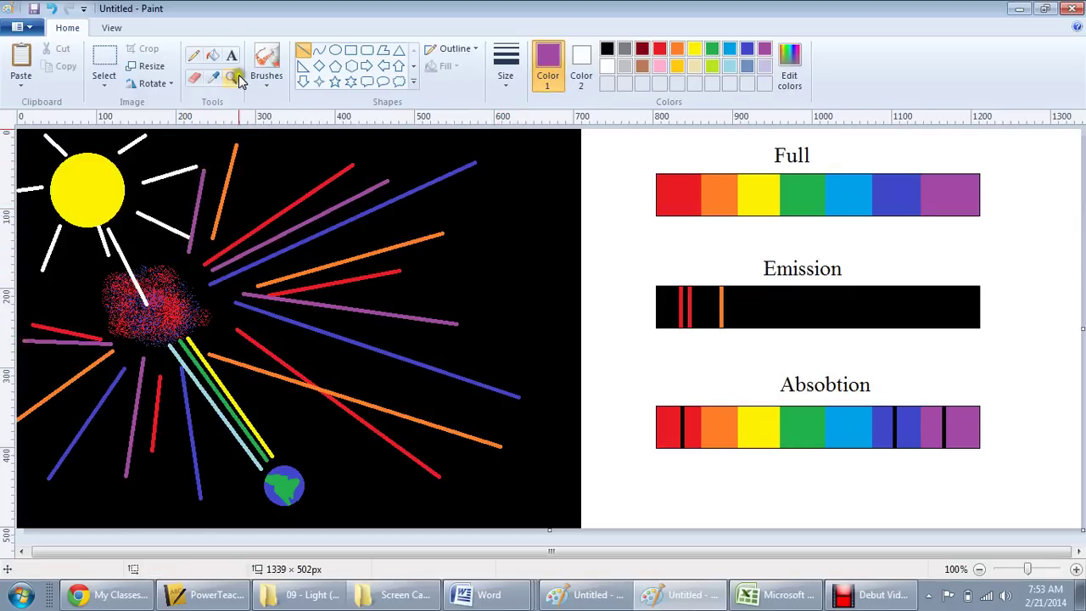
Try rectangular selections around the spectrum bars, ending on the Absobtion bar.
left_click(104, 59)
left_click_drag(655, 370, 1021, 471)
left_click(1028, 494)
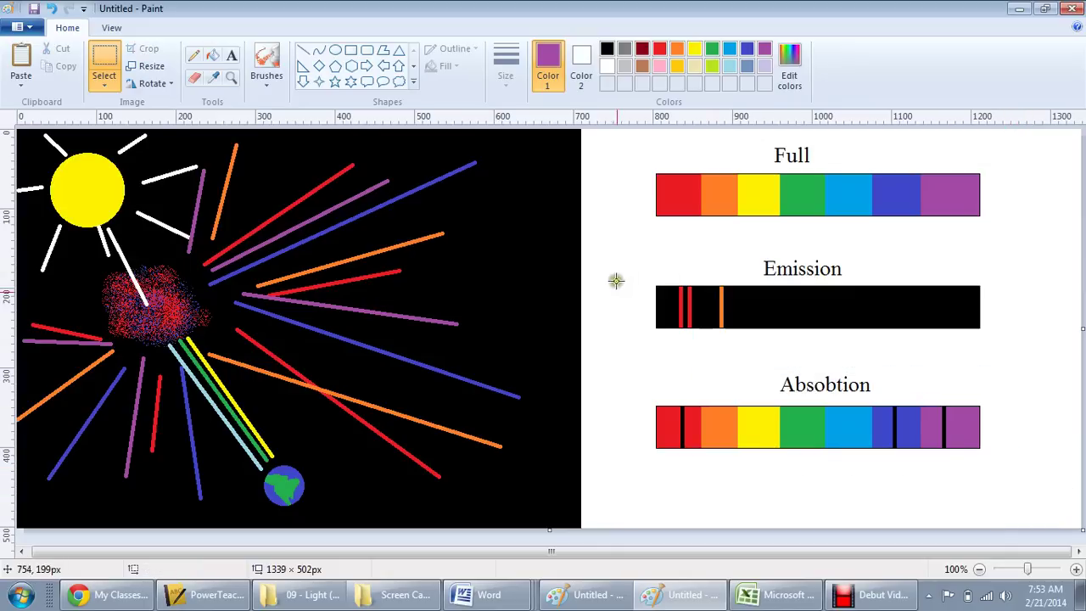
left_click_drag(626, 248, 1012, 466)
left_click(916, 505)
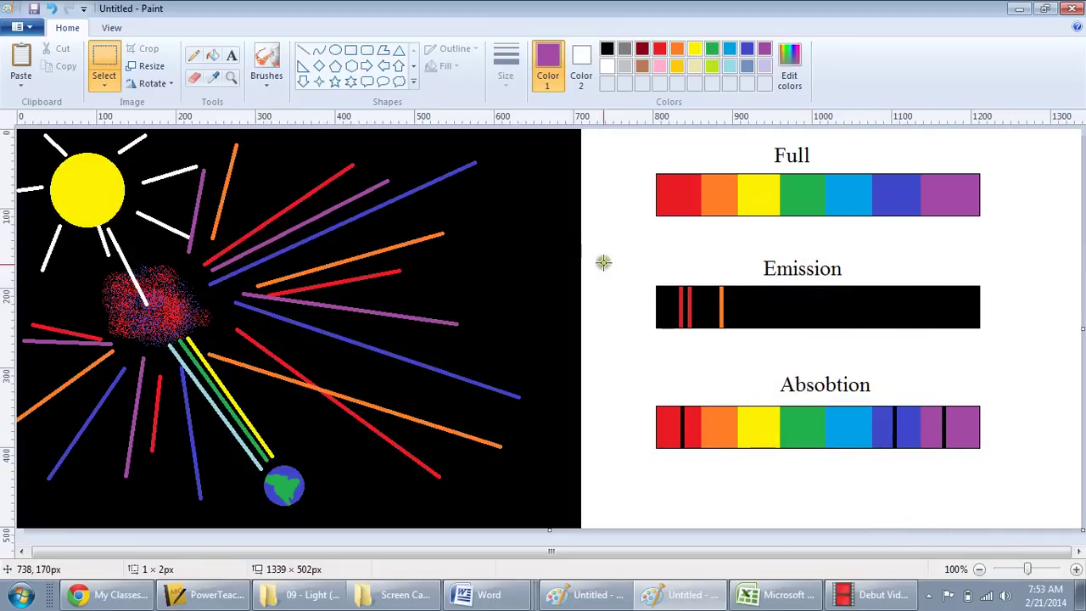
left_click_drag(623, 271, 1007, 334)
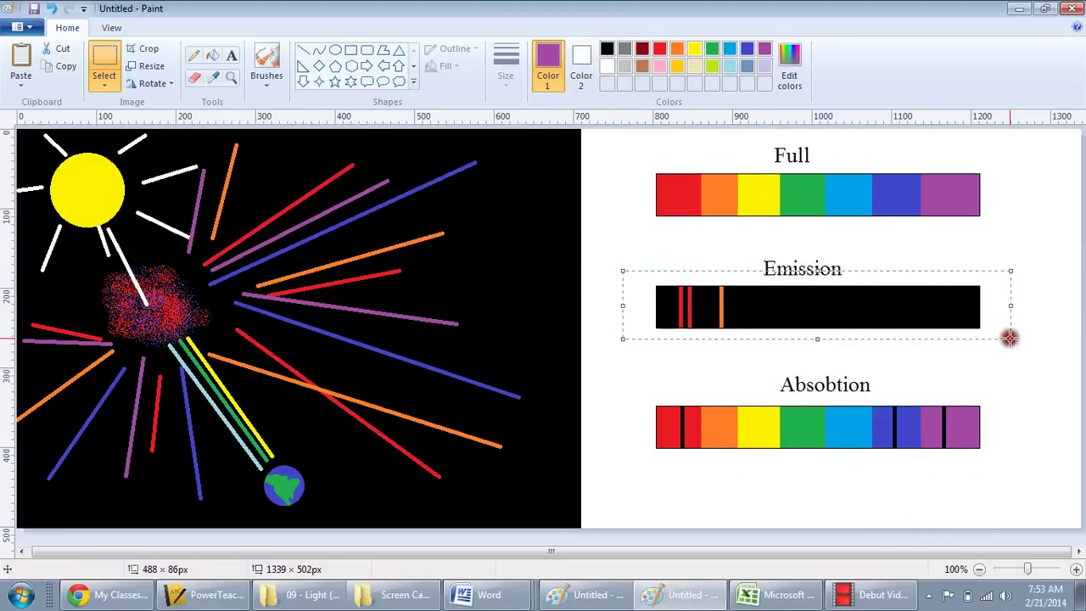
left_click(1028, 420)
left_click_drag(642, 143, 993, 227)
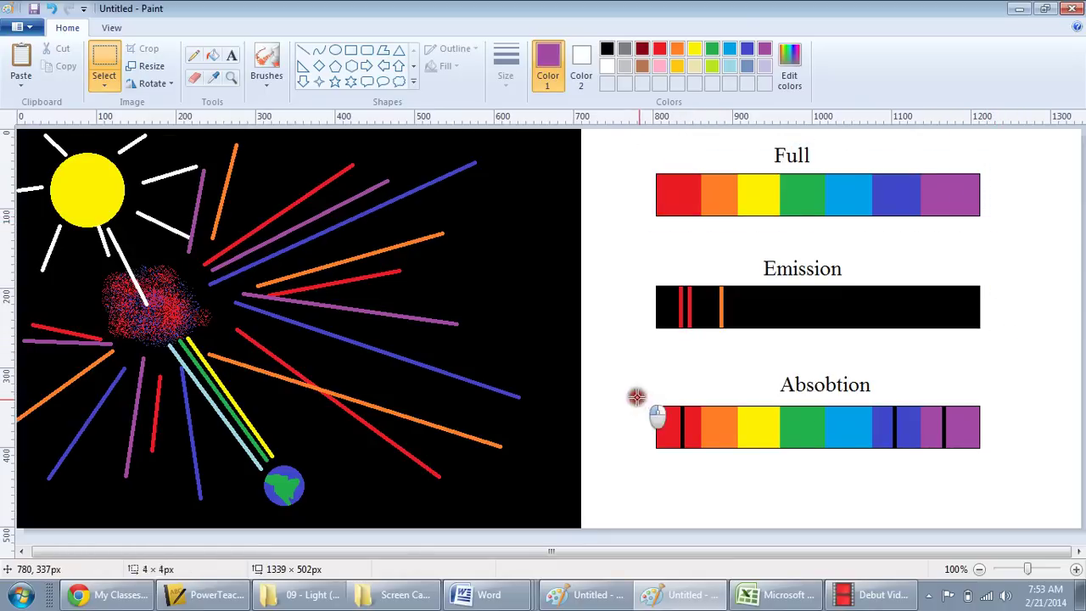
left_click_drag(637, 396, 1011, 455)
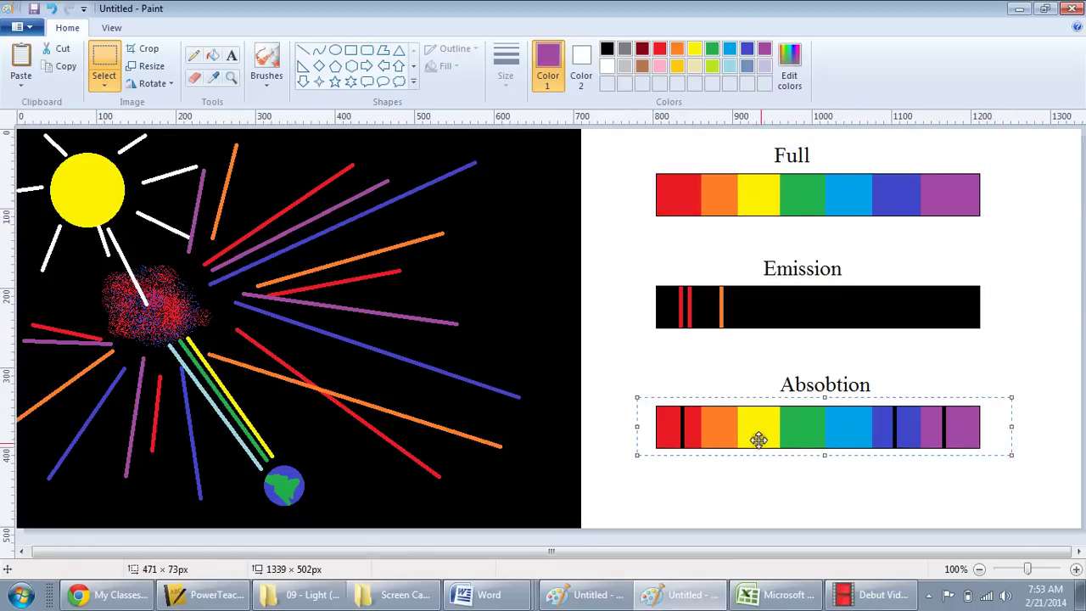
Zoom in to 200% on the spectra.
left_click(850, 458)
scroll(850, 457, "up", 1)
left_click_drag(480, 550, 938, 548)
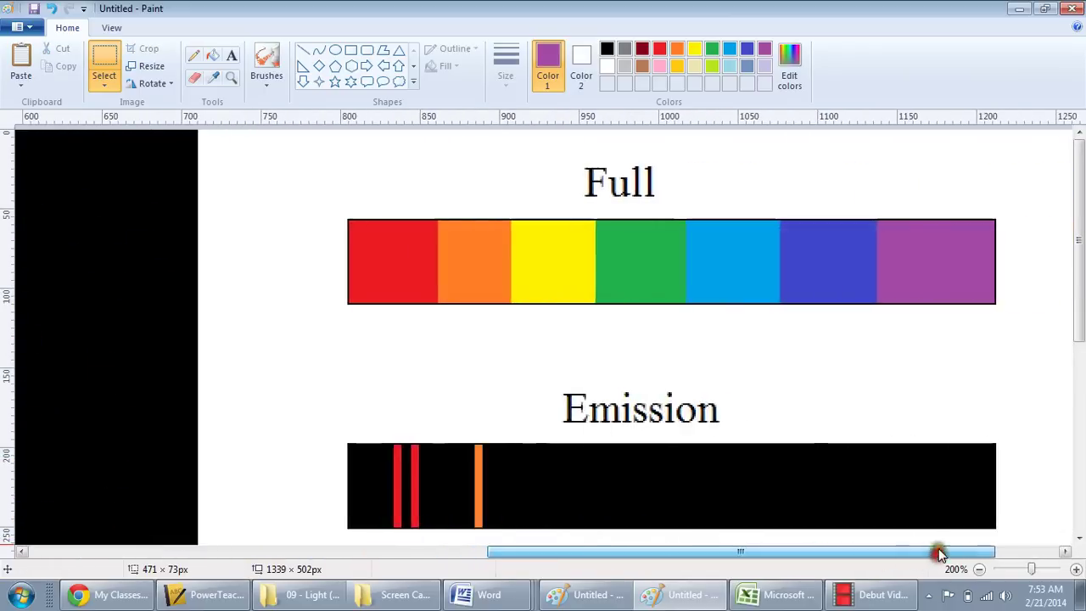
scroll(733, 359, "down", 3)
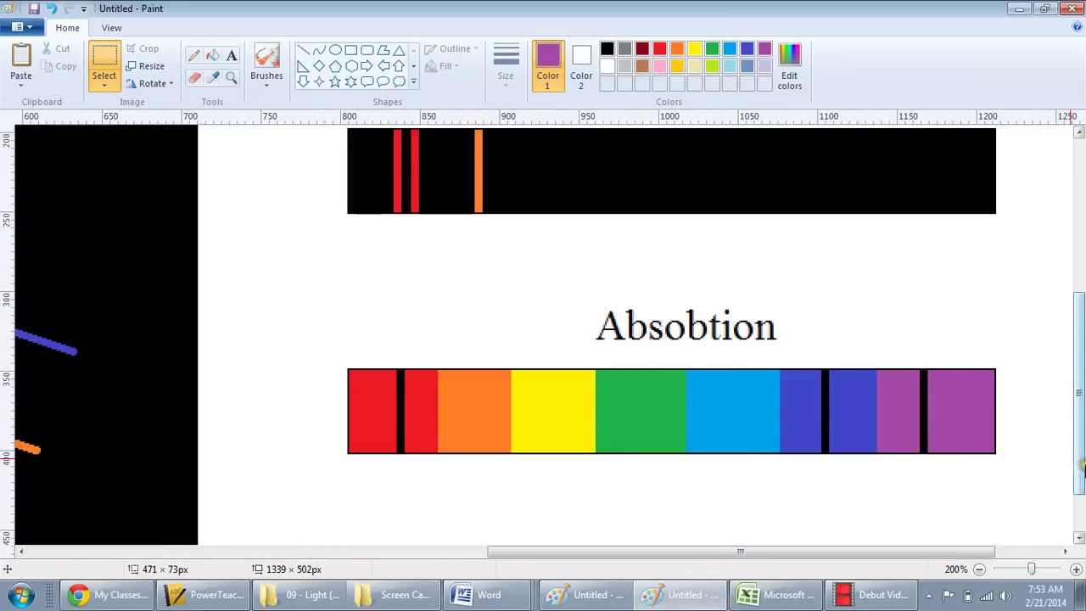
scroll(1082, 465, "up", 1)
Draw three black vertical lines in the red and orange bands, then zoom out.
left_click(303, 50)
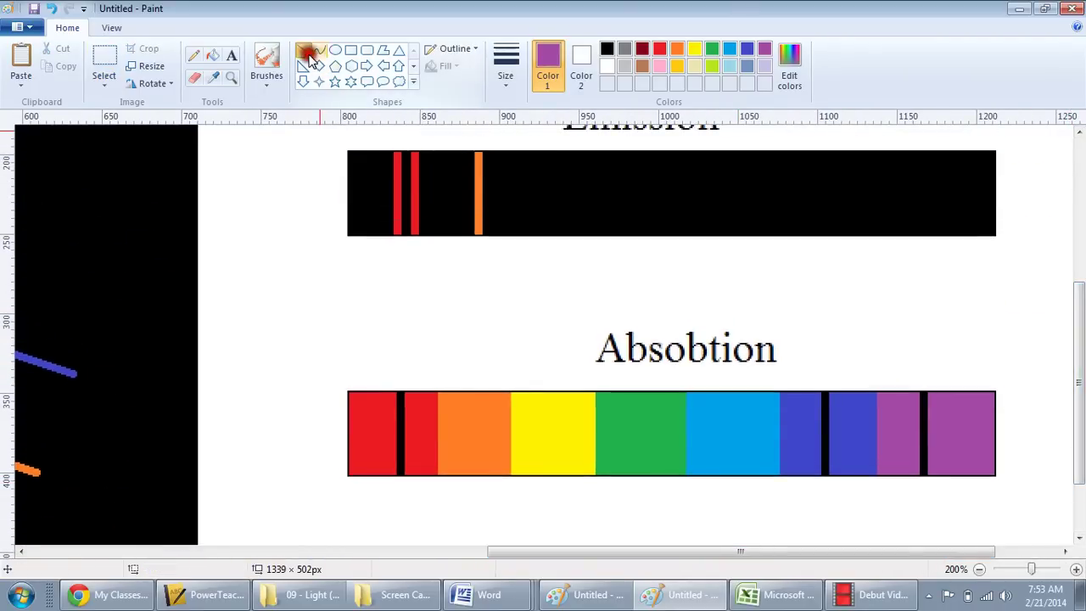
left_click(612, 51)
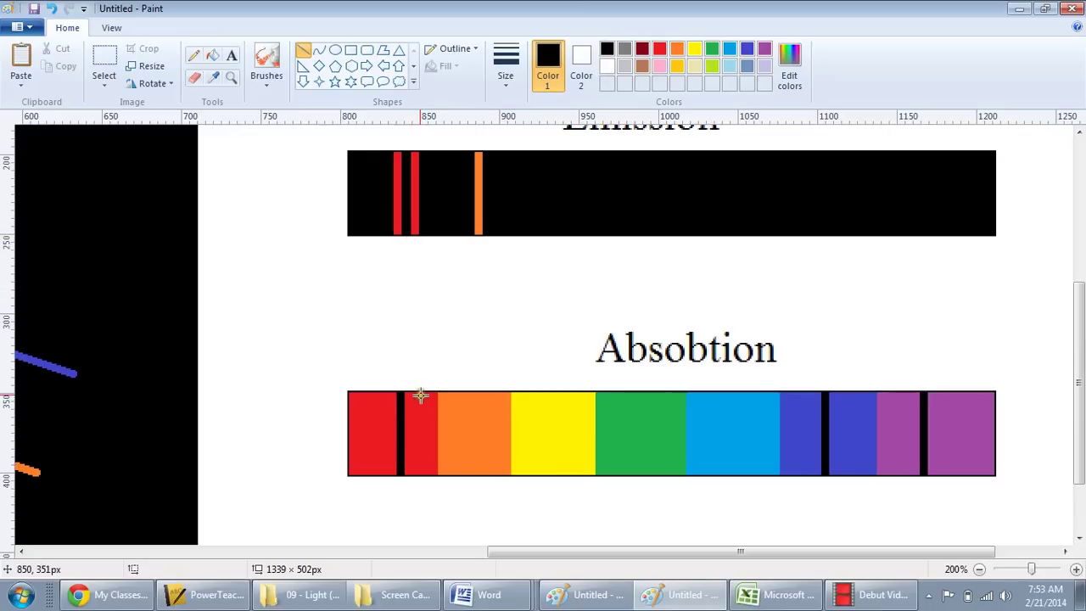
left_click_drag(421, 395, 423, 473)
left_click_drag(482, 393, 483, 471)
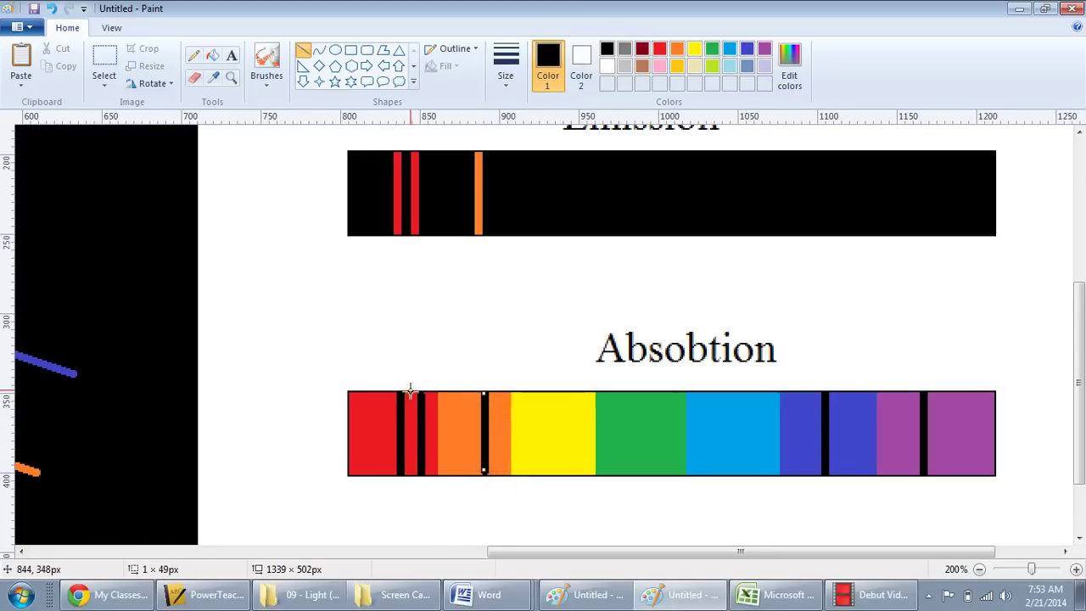
left_click_drag(393, 391, 391, 472)
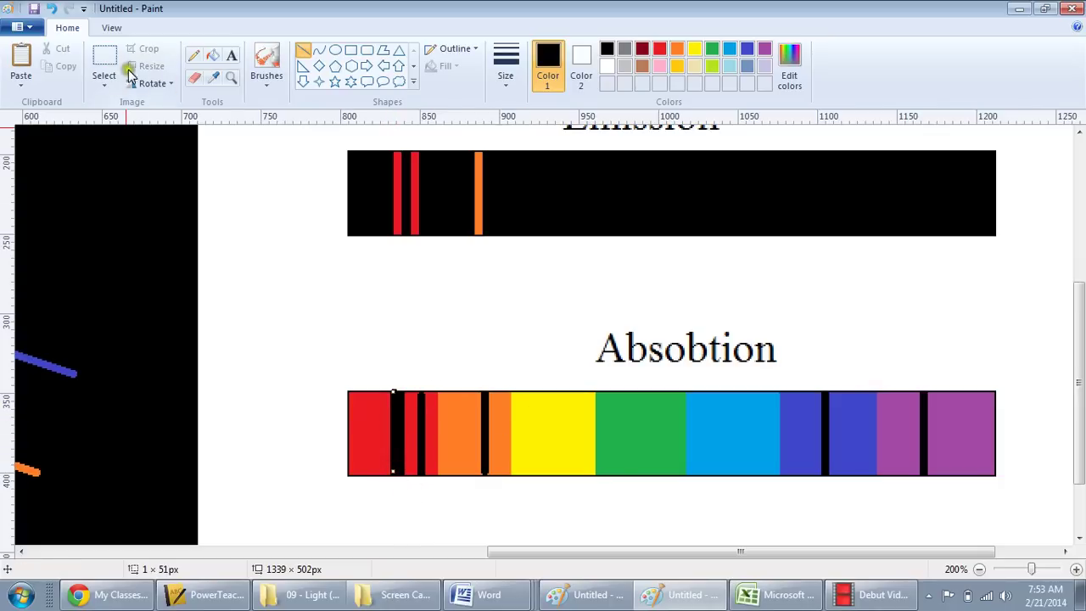
left_click(231, 77)
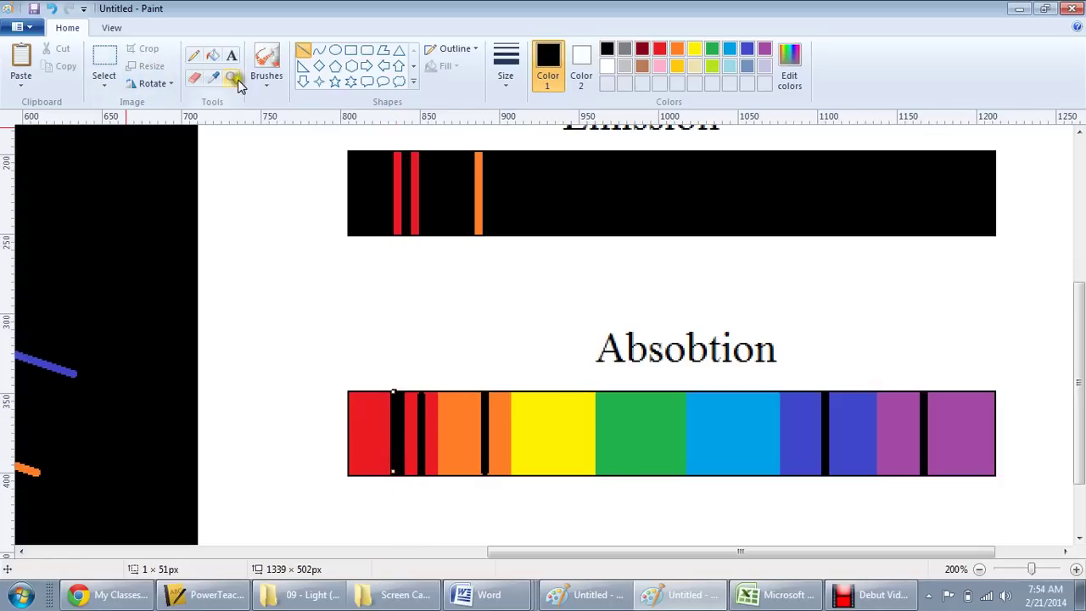
right_click(602, 390)
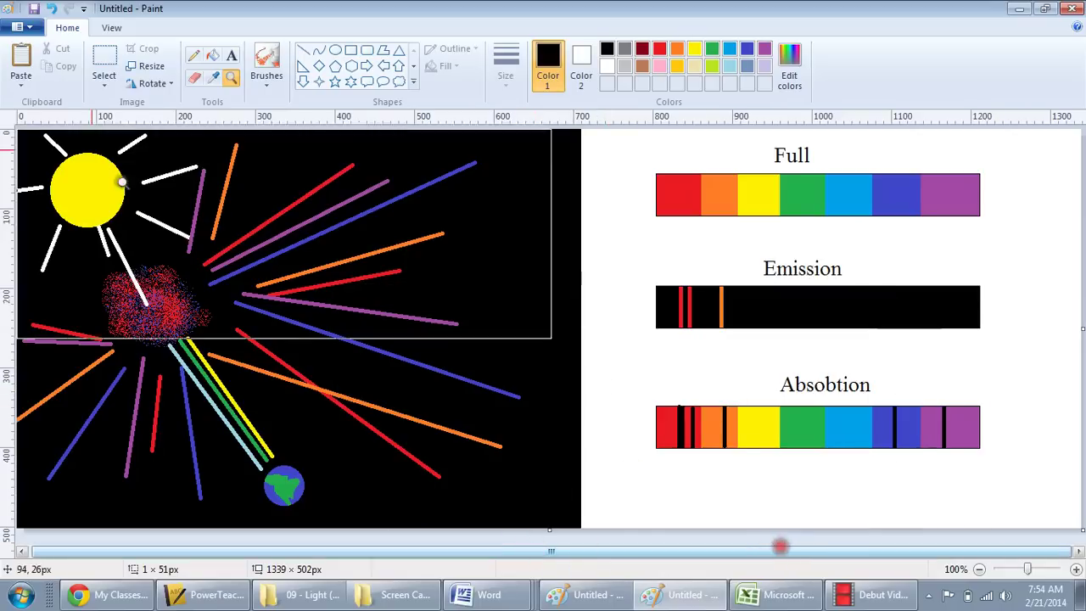
Move the Absobtion label and bar a few pixels left and deselect.
left_click(103, 61)
left_click_drag(642, 372, 1009, 458)
mouse_move(902, 435)
left_mouse_down()
mouse_move(868, 435)
mouse_move(898, 435)
left_mouse_up()
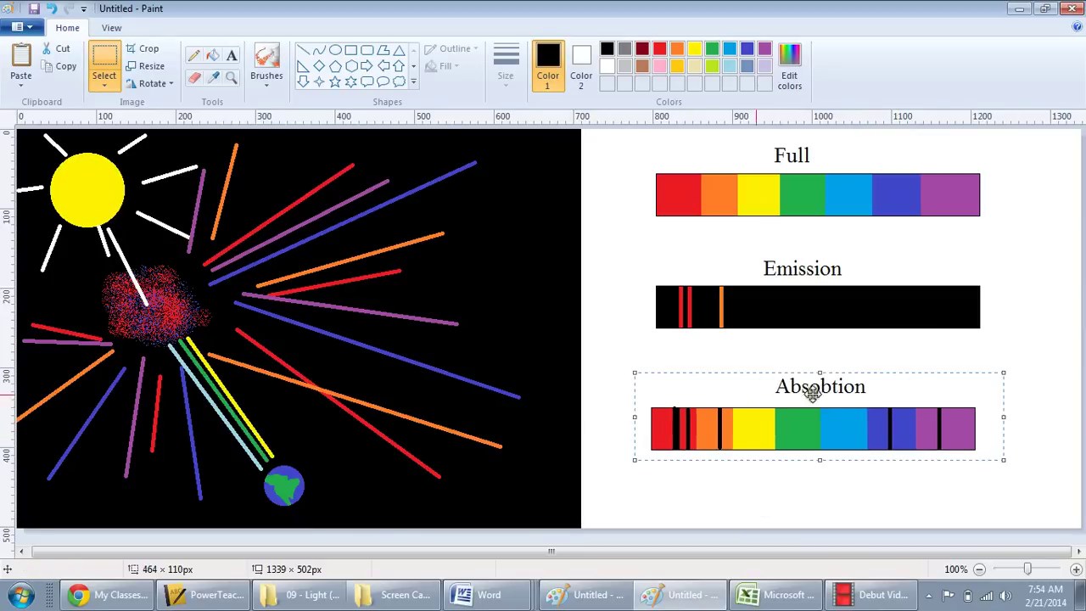
left_click(825, 497)
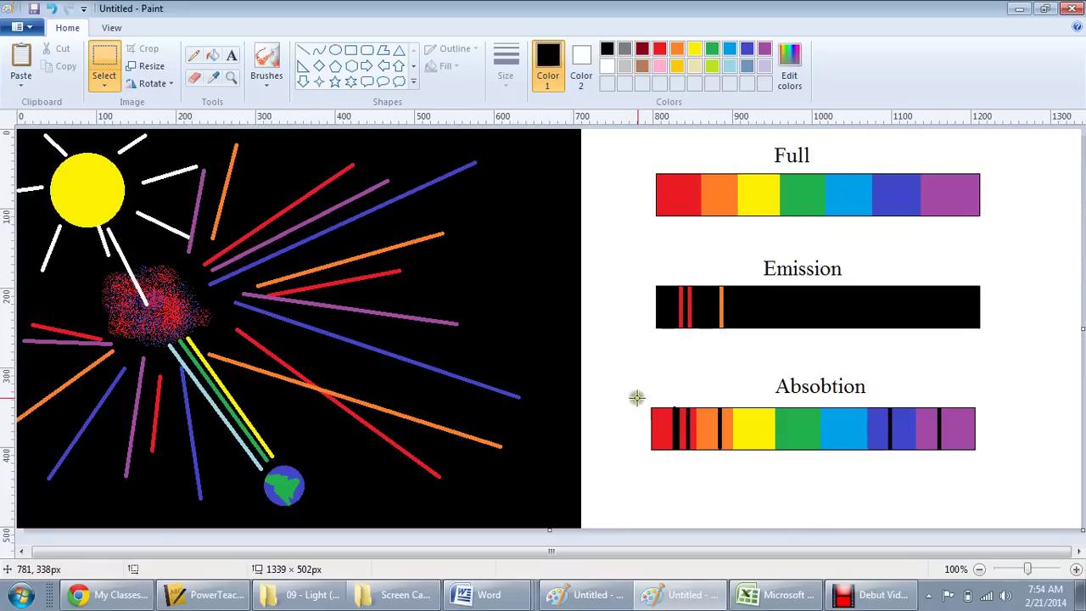
left_click_drag(637, 397, 982, 458)
left_click(931, 486)
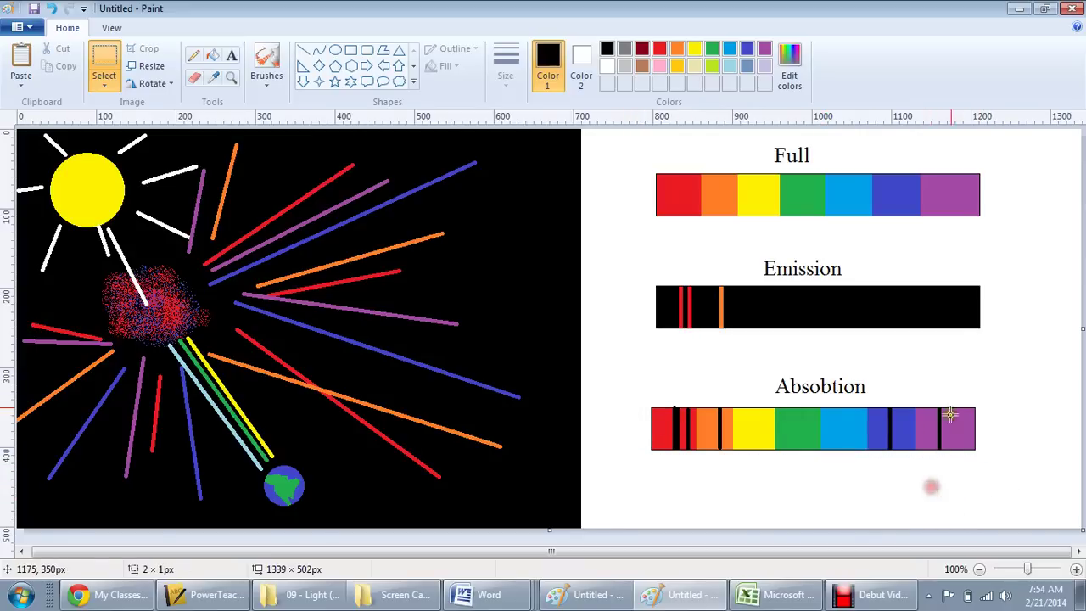
left_click_drag(957, 387, 926, 462)
left_click(866, 479)
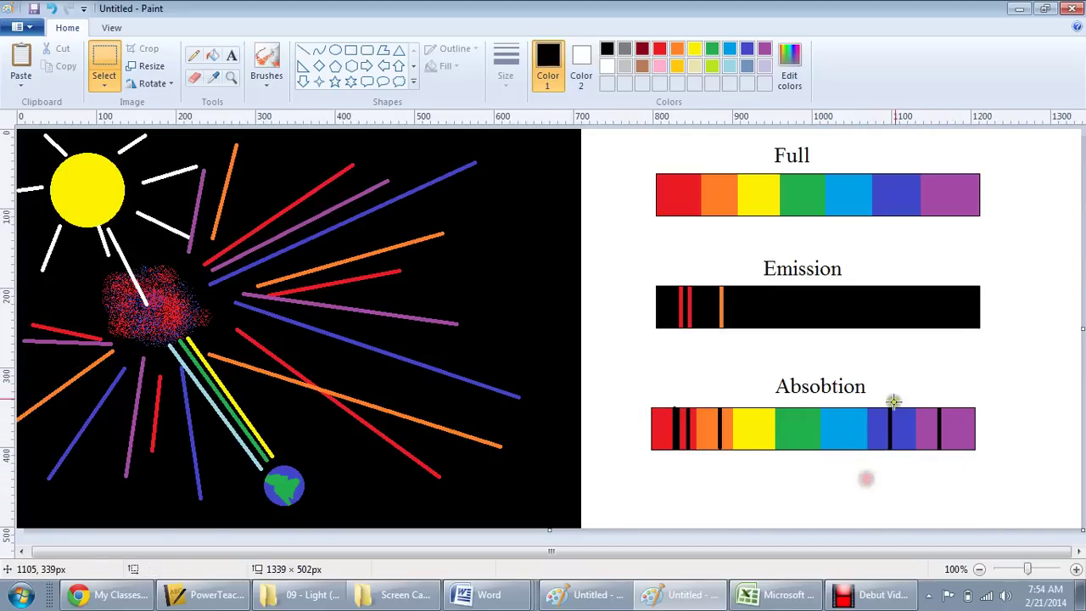
left_click_drag(893, 397, 914, 477)
left_click(783, 482)
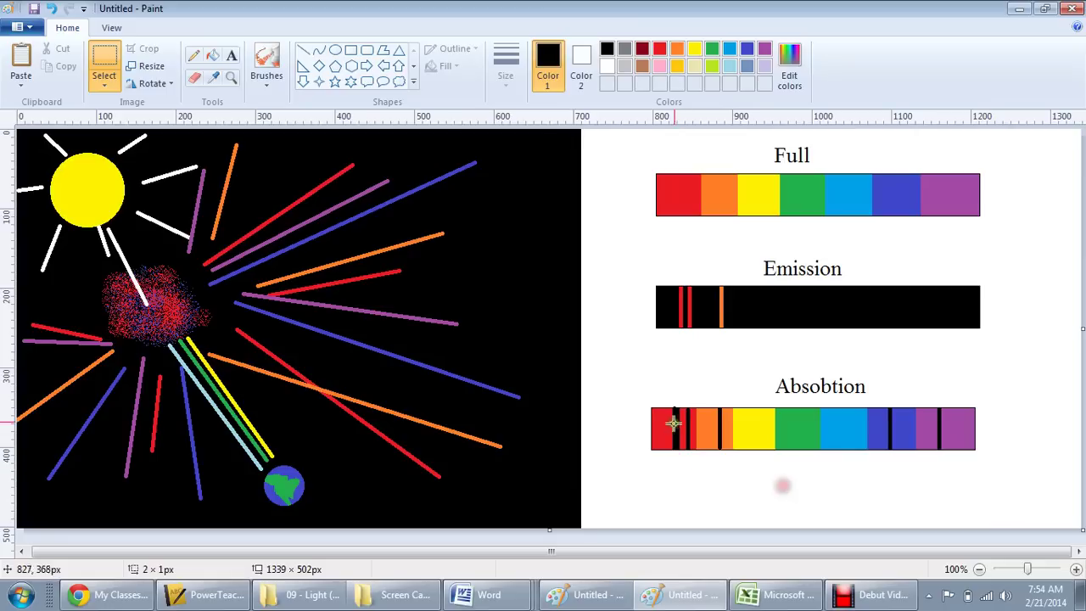
left_click_drag(688, 393, 659, 478)
left_click(837, 498)
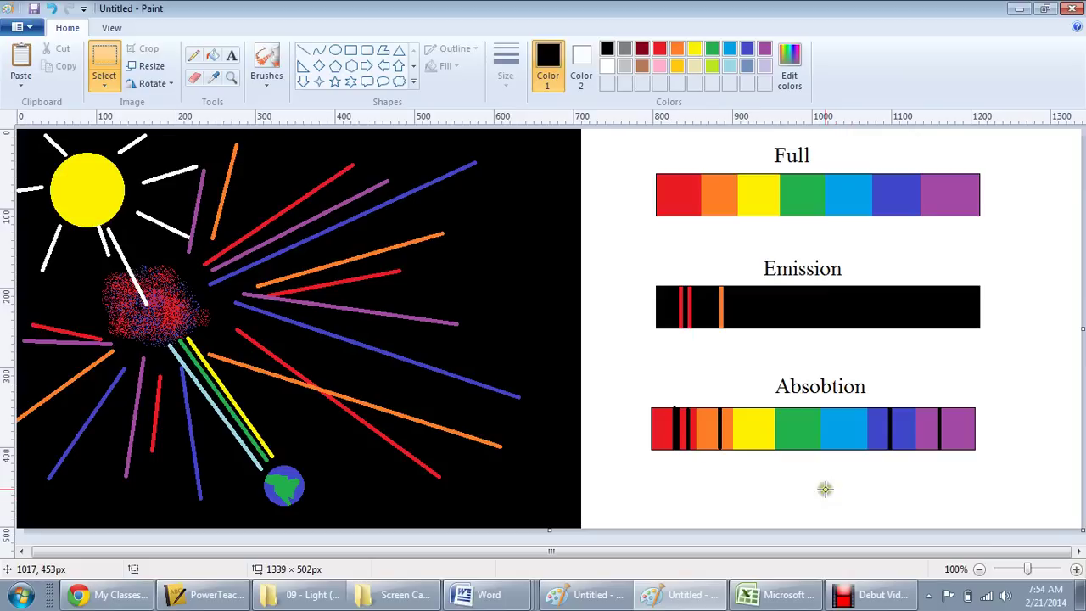
left_click_drag(728, 388, 711, 469)
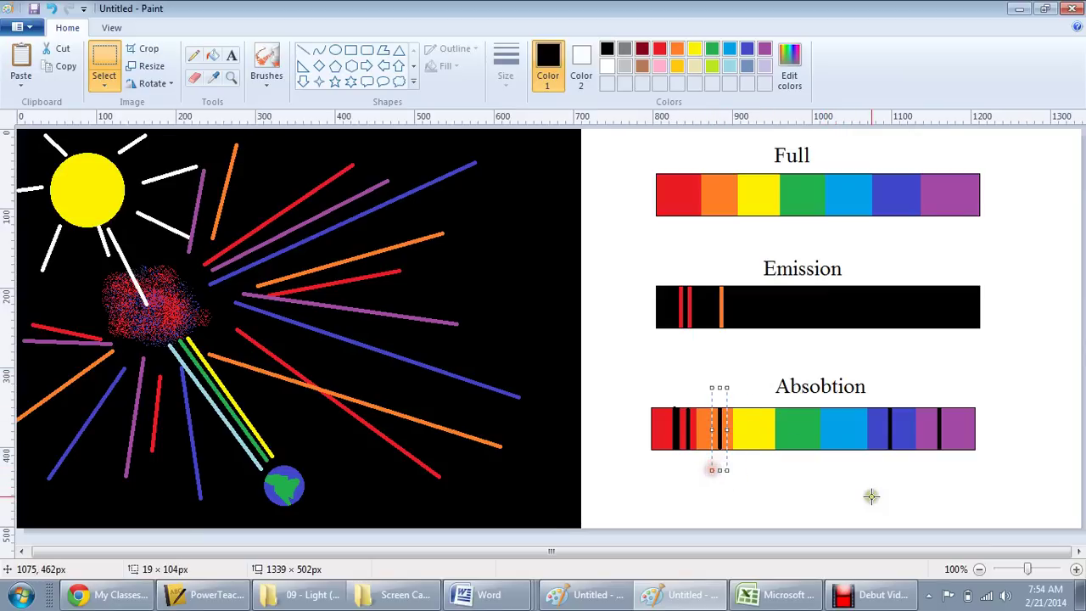
left_click(872, 497)
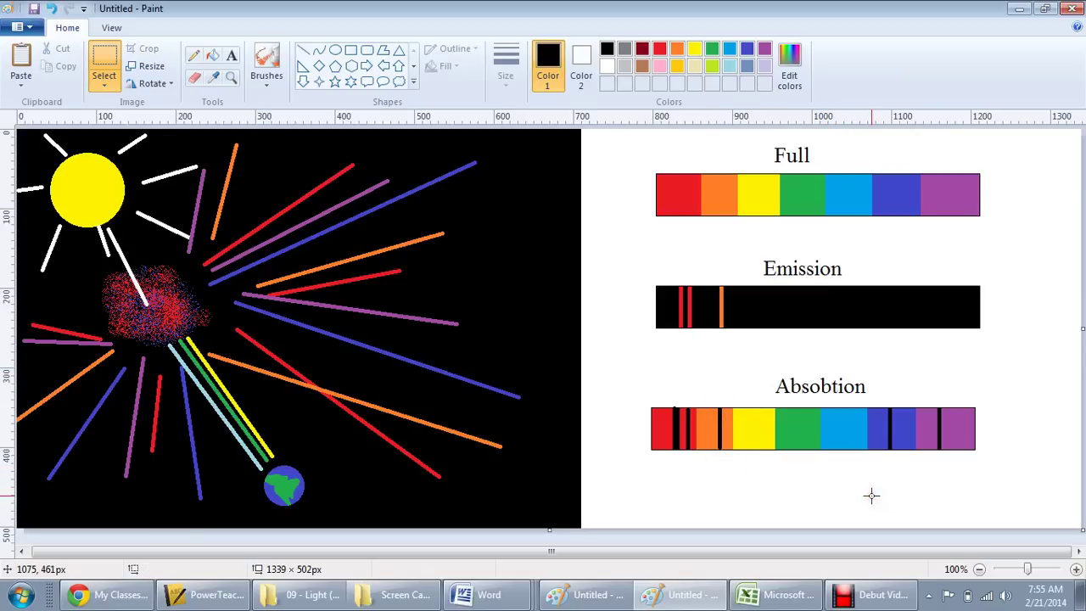